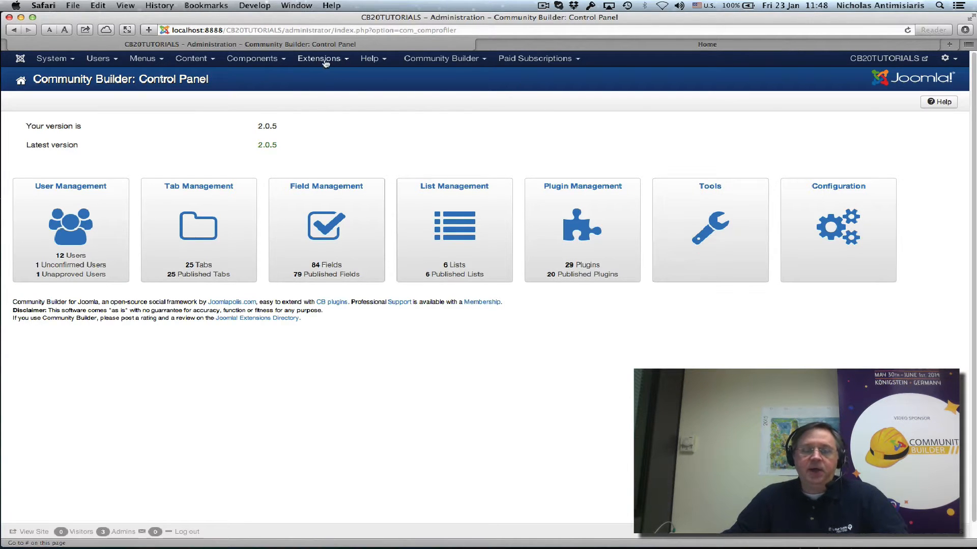
Step: Install the Community Builder plugin package plug_cbqueryfield_4.0.4+b265c846f.zip from the query field releases folder
left_click(437, 59)
mouse_move(441, 100)
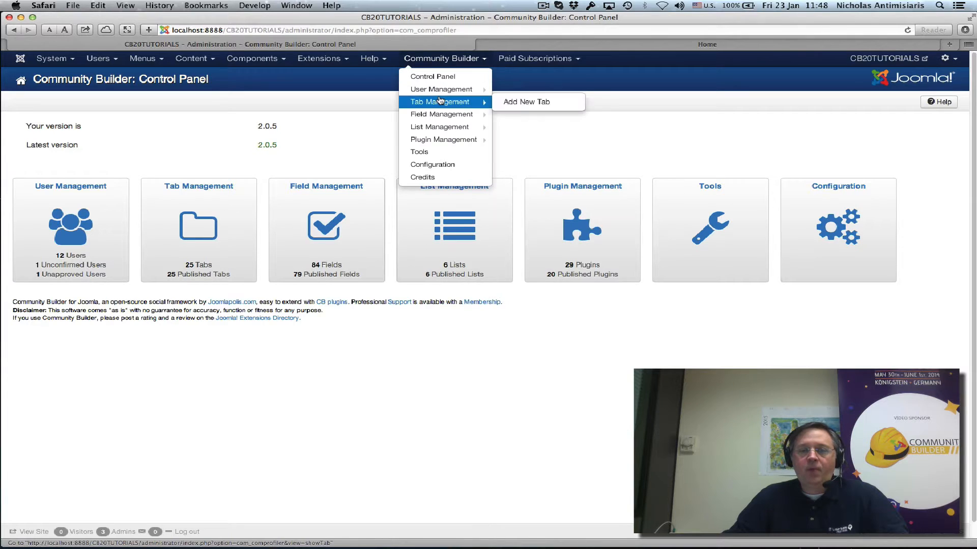
mouse_move(431, 140)
left_click(518, 140)
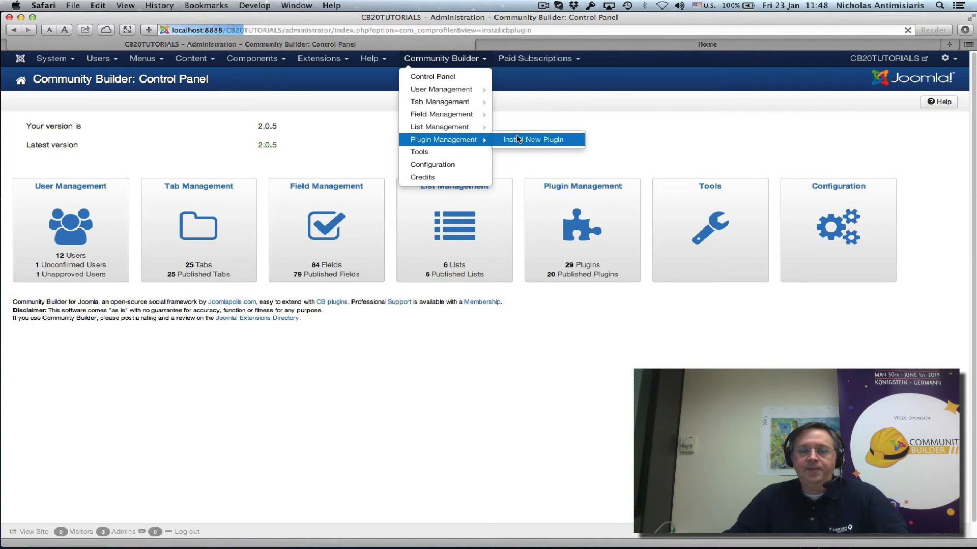
left_click(291, 247)
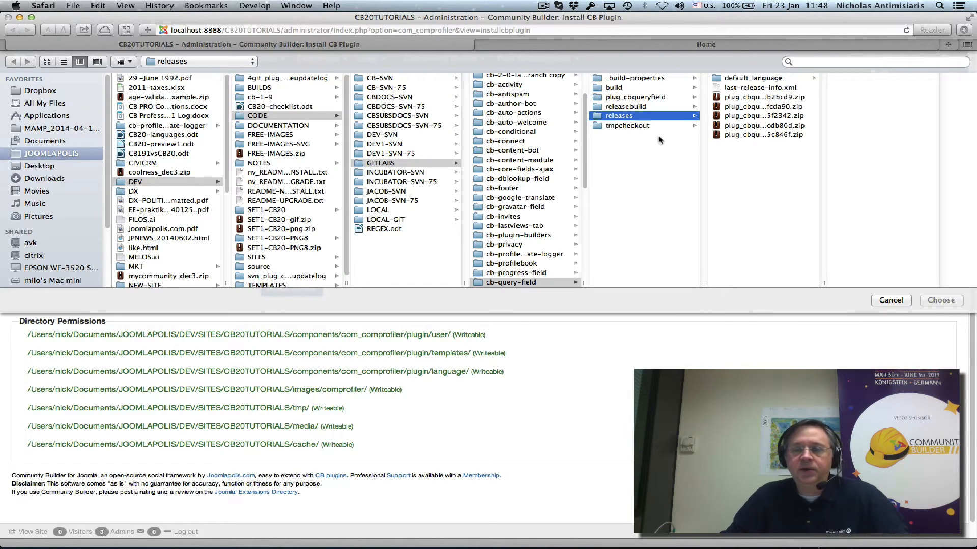
double_click(822, 283)
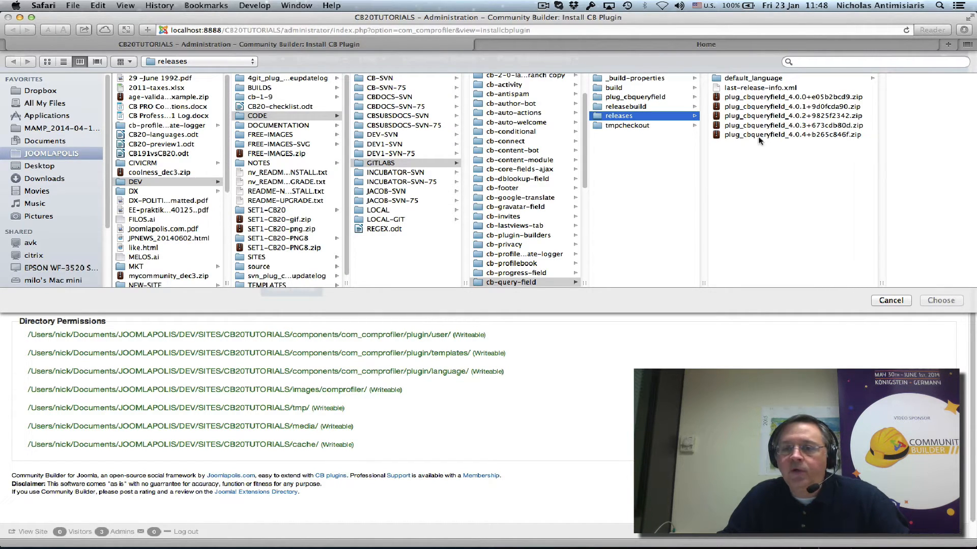
left_click(779, 136)
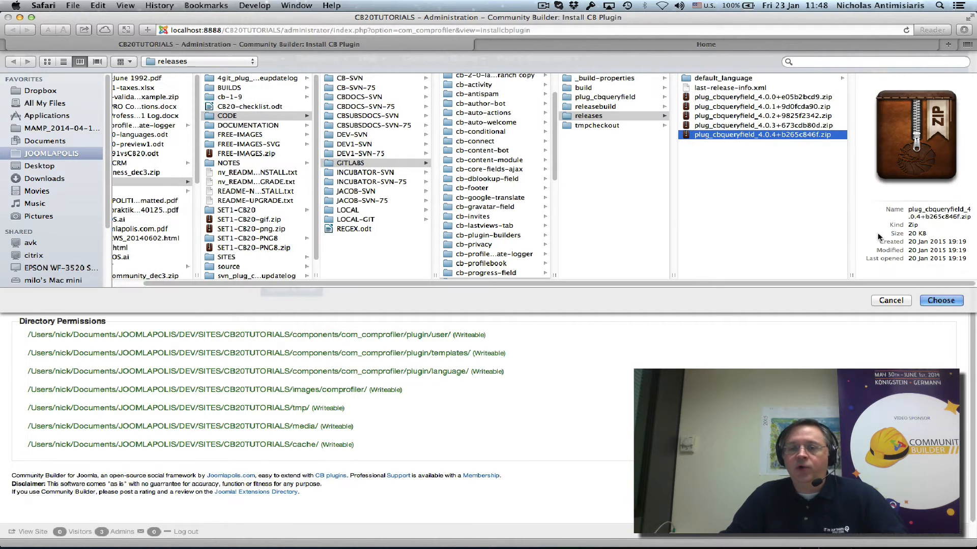
left_click(939, 302)
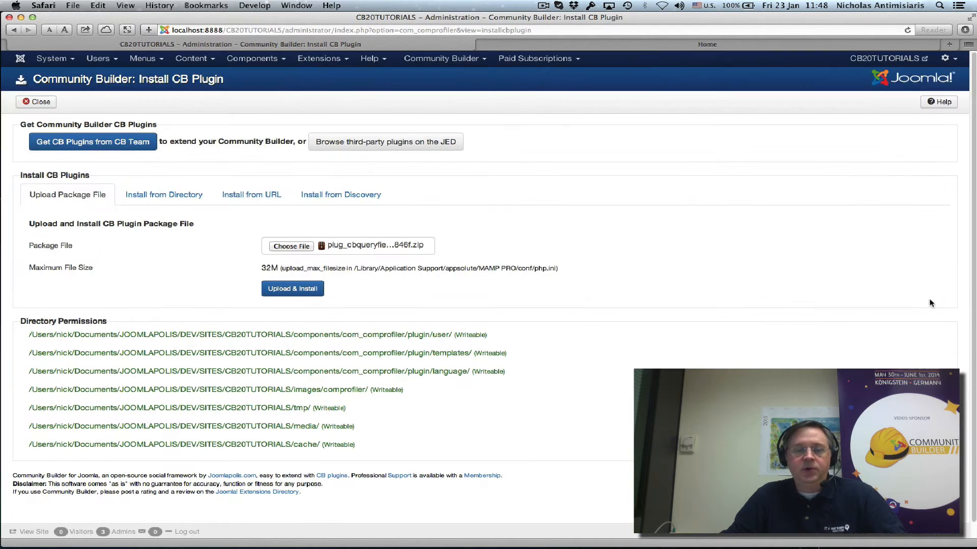
left_click(300, 288)
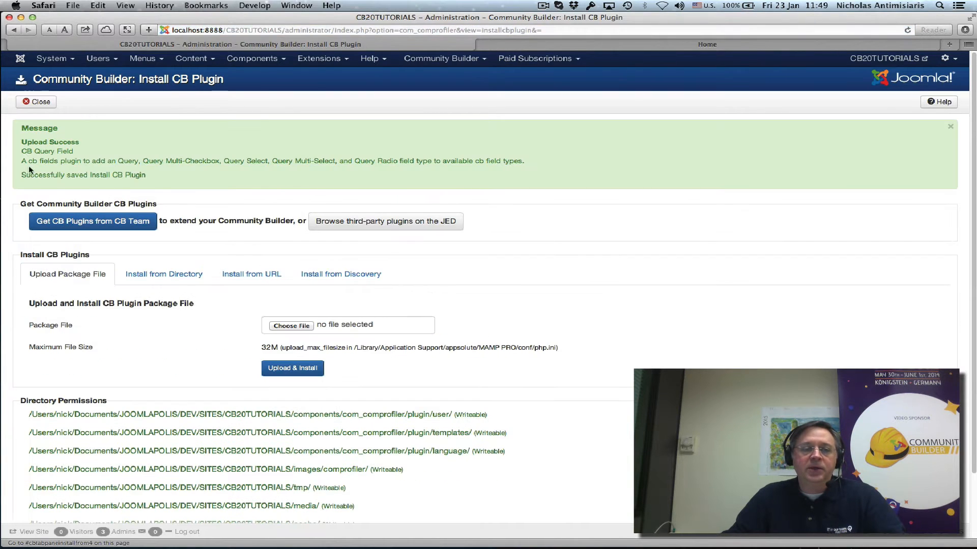
Step: Close the plugin installer and check the CB Query Field entry in the plugin list
left_click(37, 102)
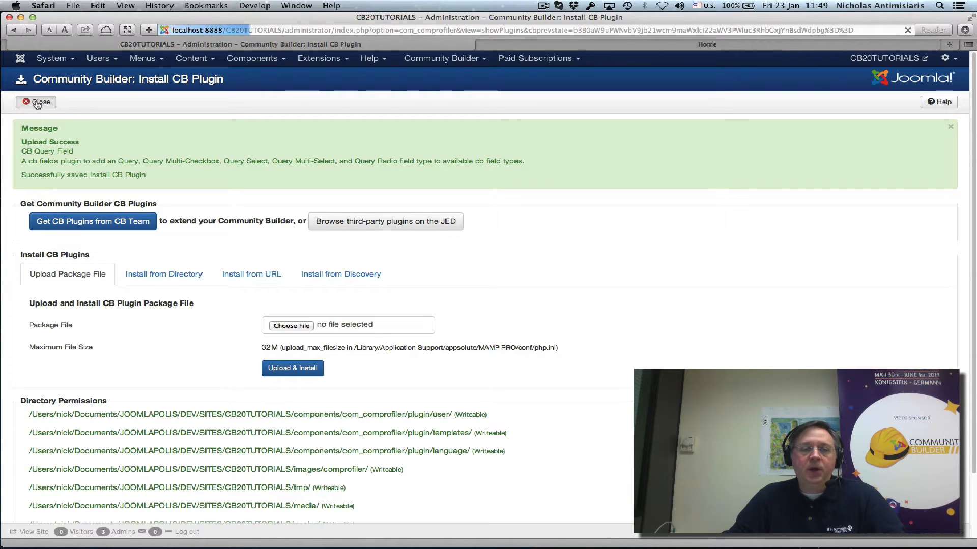
scroll(225, 318, "down", 3)
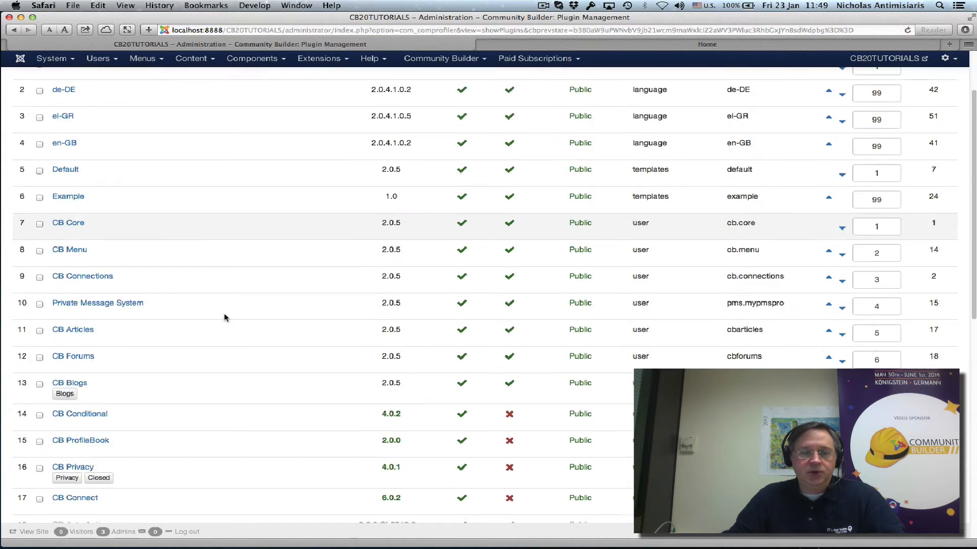
scroll(224, 318, "down", 5)
scroll(224, 318, "down", 4)
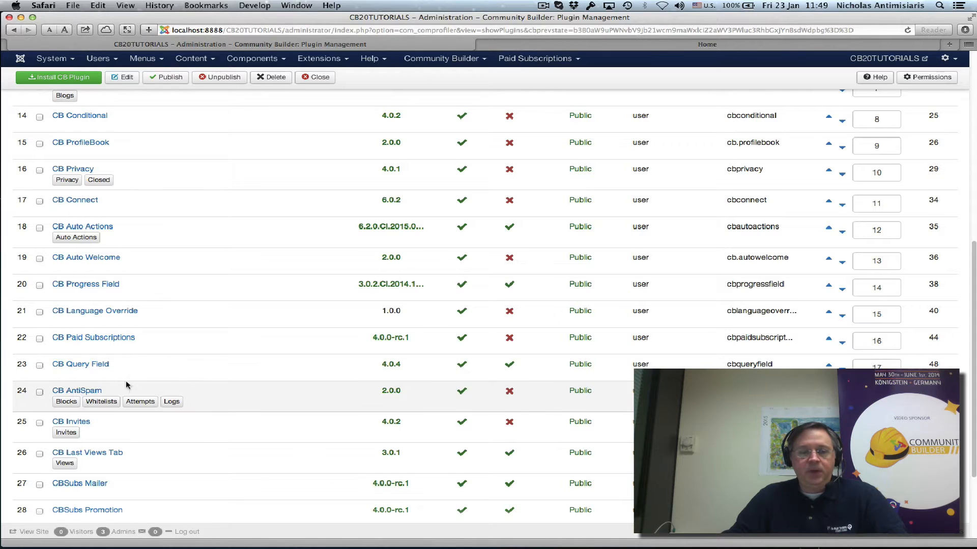
scroll(143, 357, "up", 4)
scroll(143, 357, "up", 3)
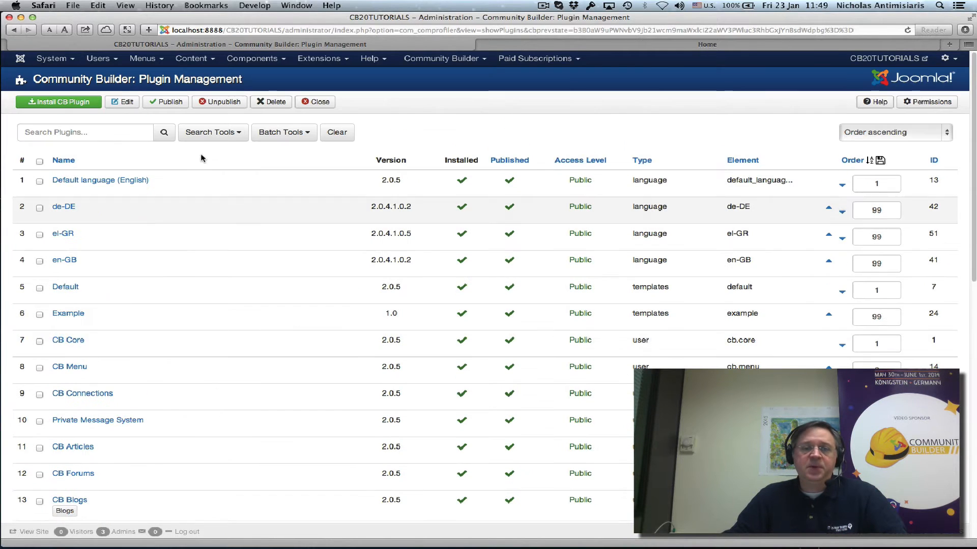
Step: Start a new Community Builder field and examine the query field types offered among its type options
left_click(413, 59)
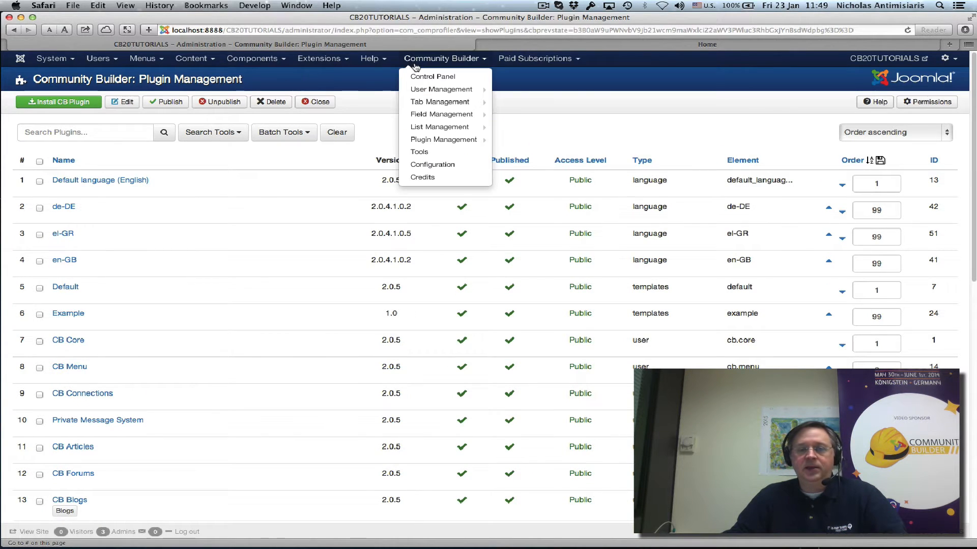
mouse_move(447, 114)
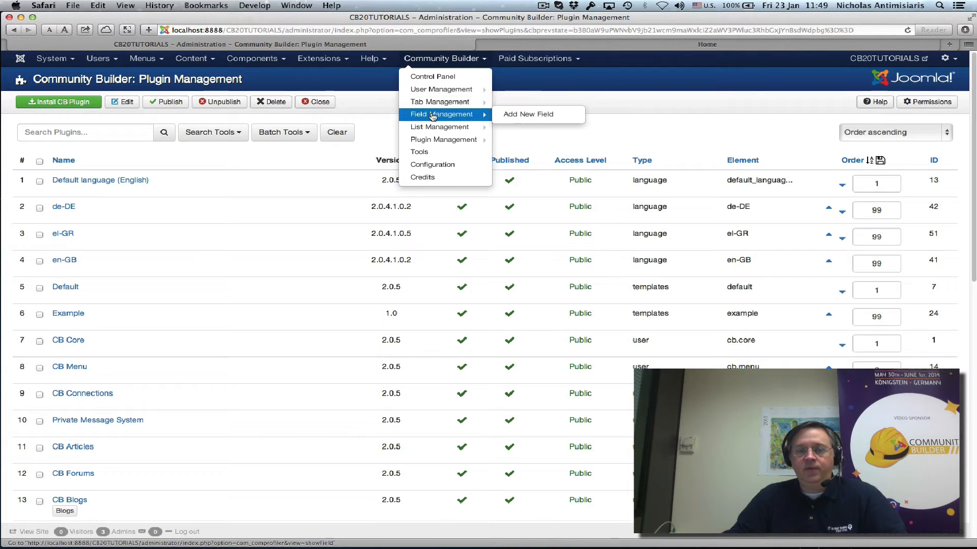
left_click(518, 117)
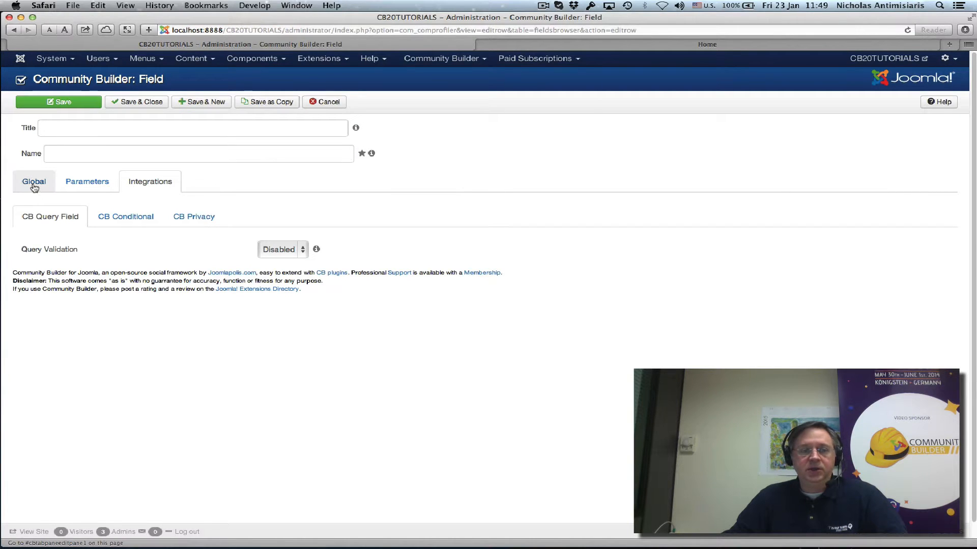
left_click(34, 185)
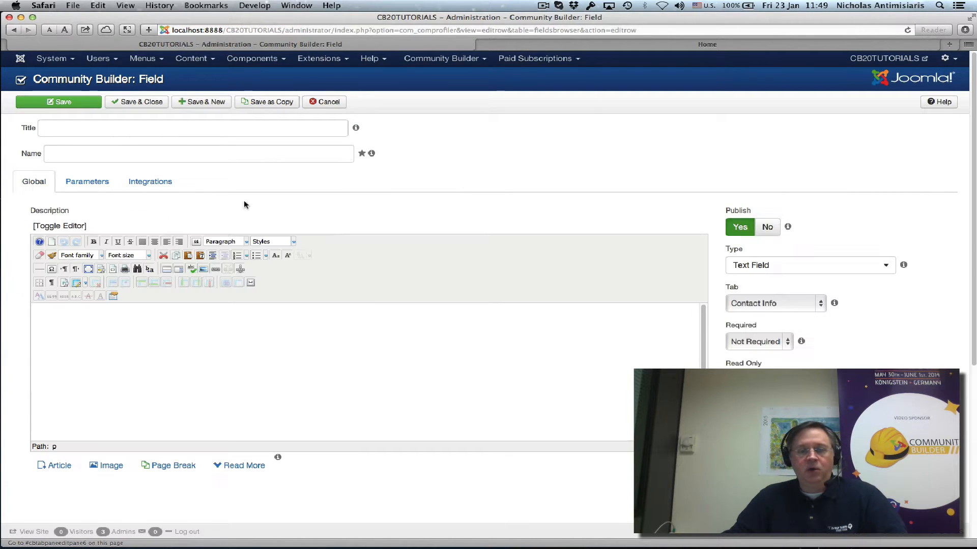
left_click(792, 265)
scroll(768, 346, "down", 6)
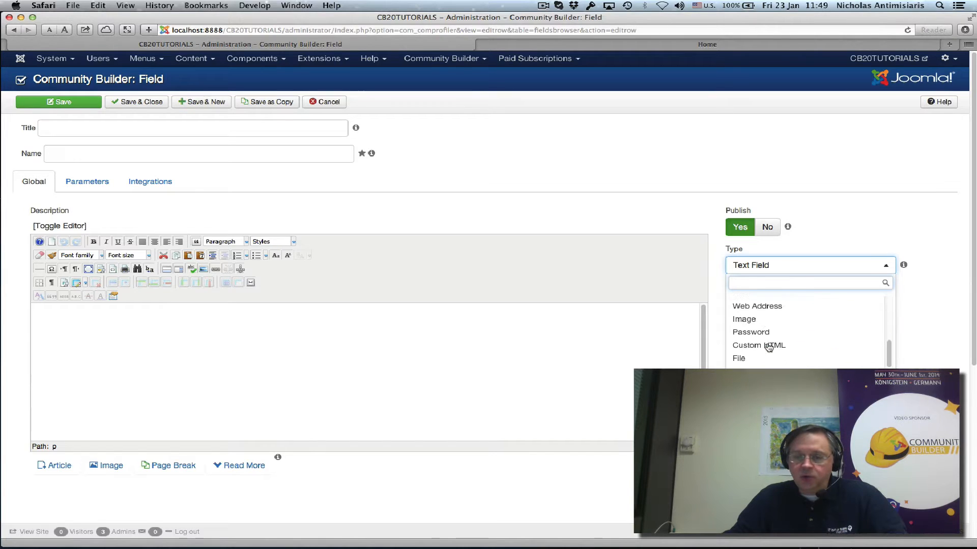
scroll(768, 347, "down", 6)
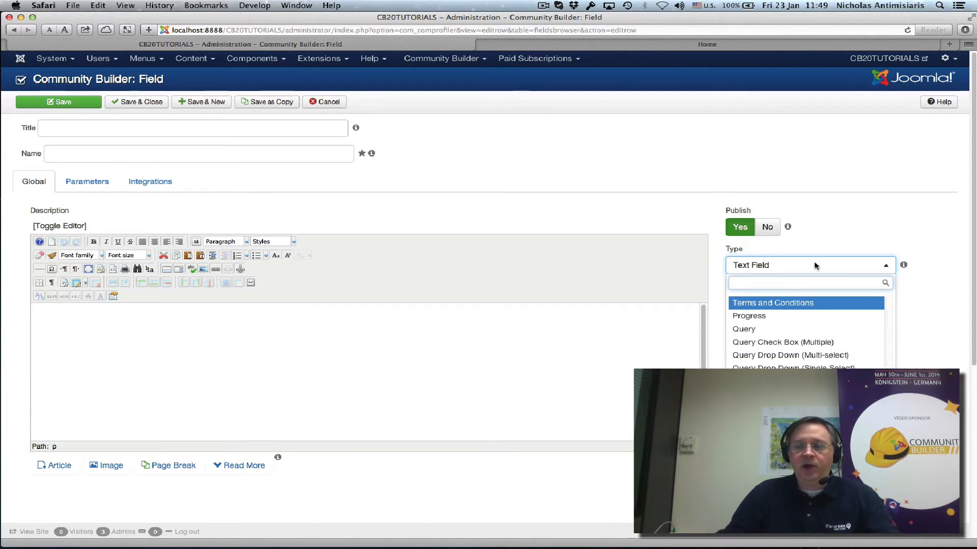
left_click(838, 230)
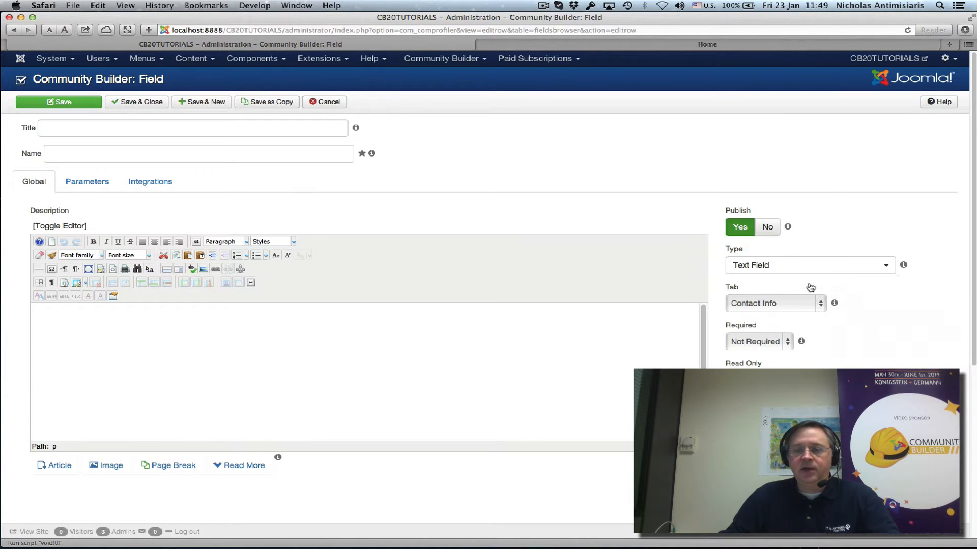
left_click(752, 265)
left_click(839, 238)
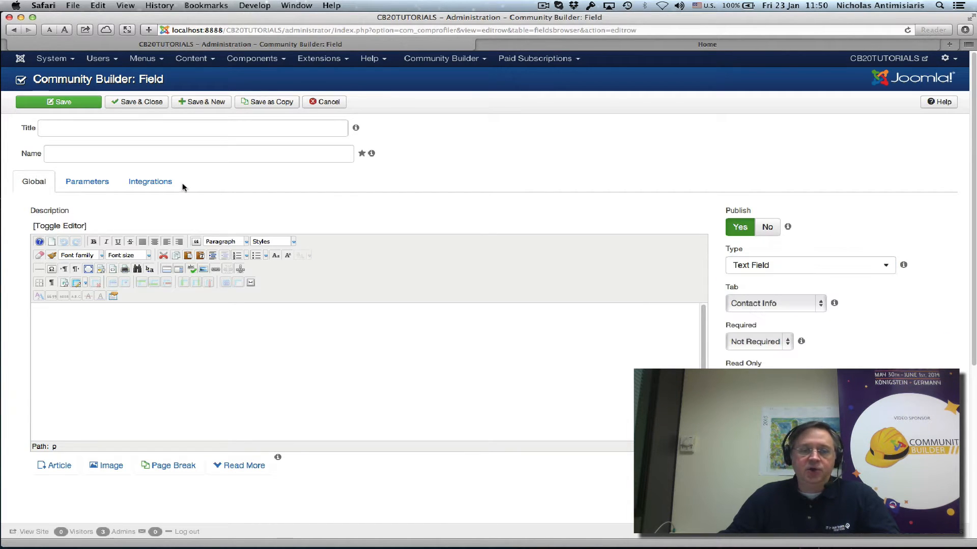
Step: Examine the Query Validation options in the new field's CB Query Field integration and cancel the field
left_click(164, 183)
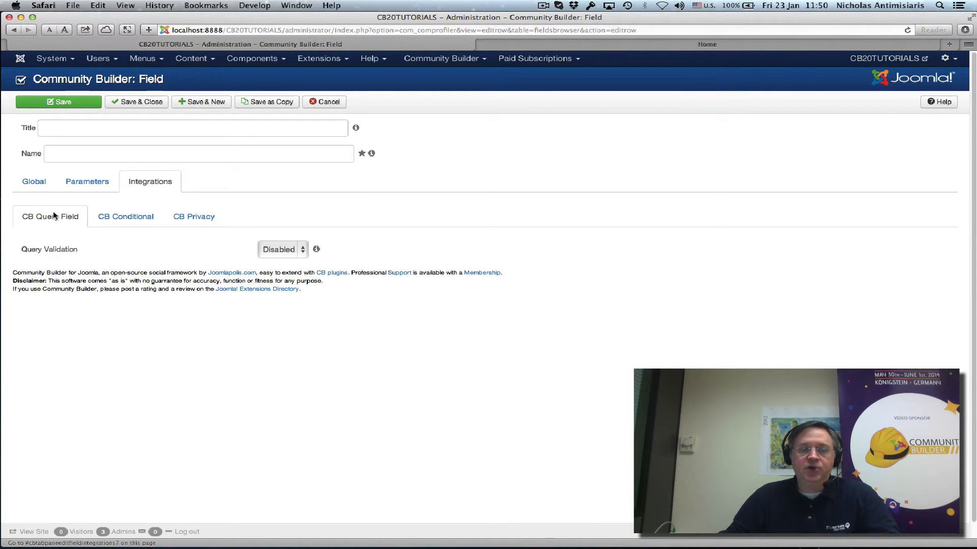
left_click(288, 250)
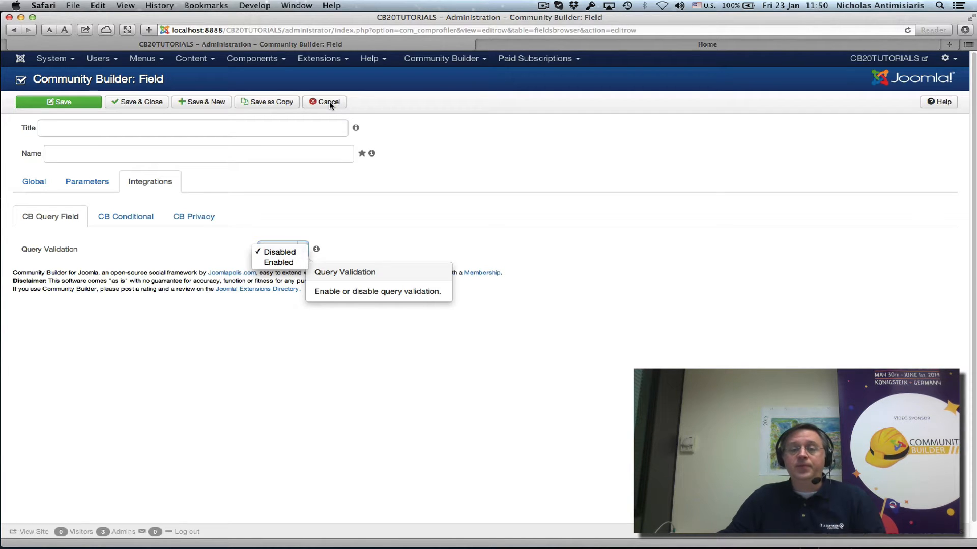
left_click(361, 200)
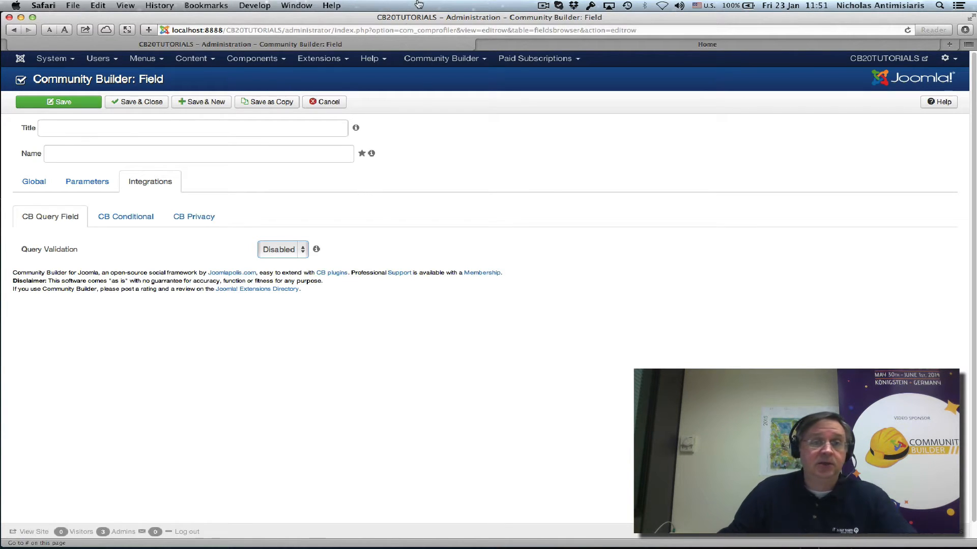
left_click(331, 104)
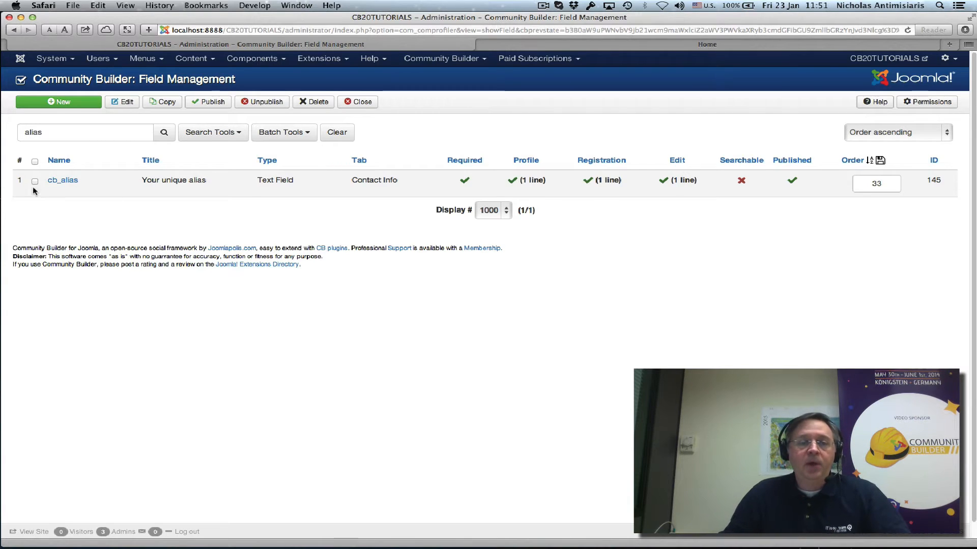
Step: Open the cb_alias field and review its global settings, including the type, required and registration display options
left_click(67, 181)
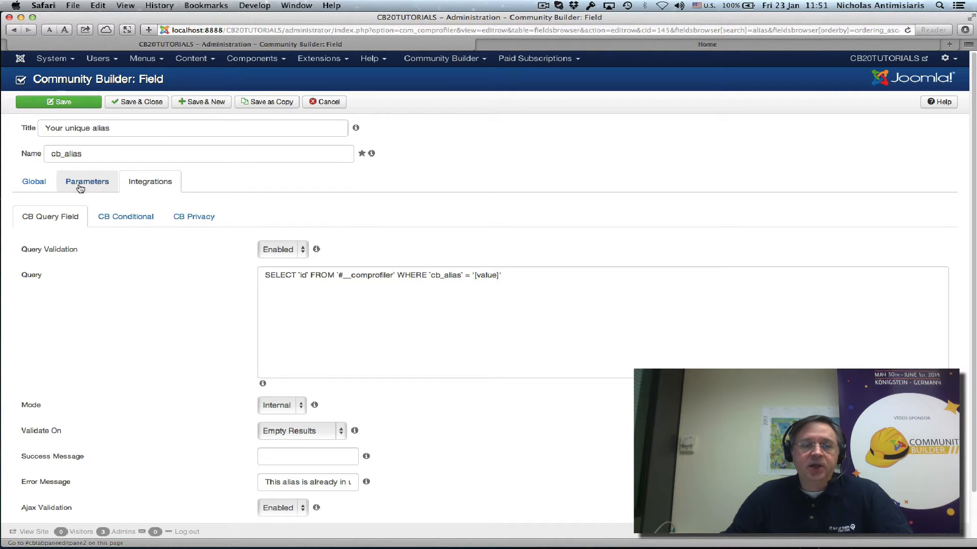
left_click(42, 184)
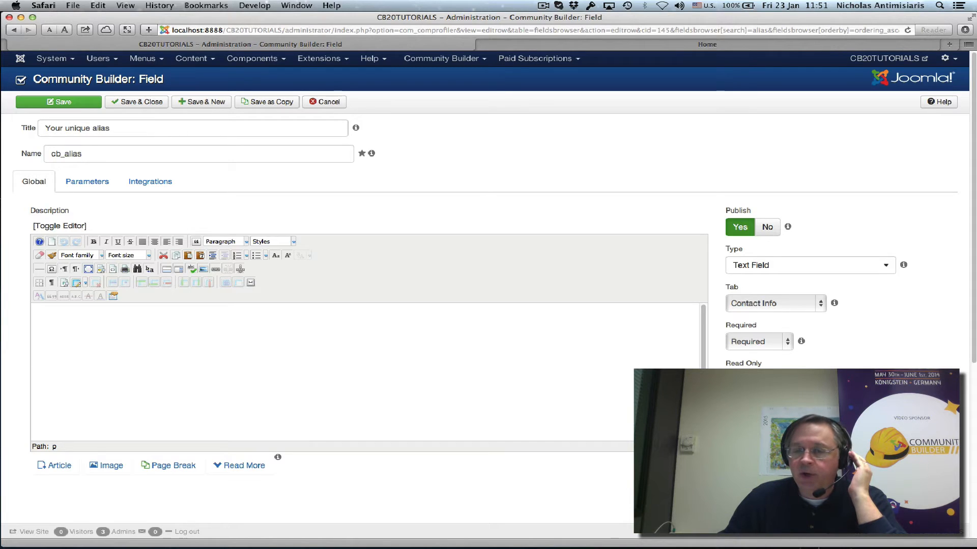
scroll(857, 366, "down", 3)
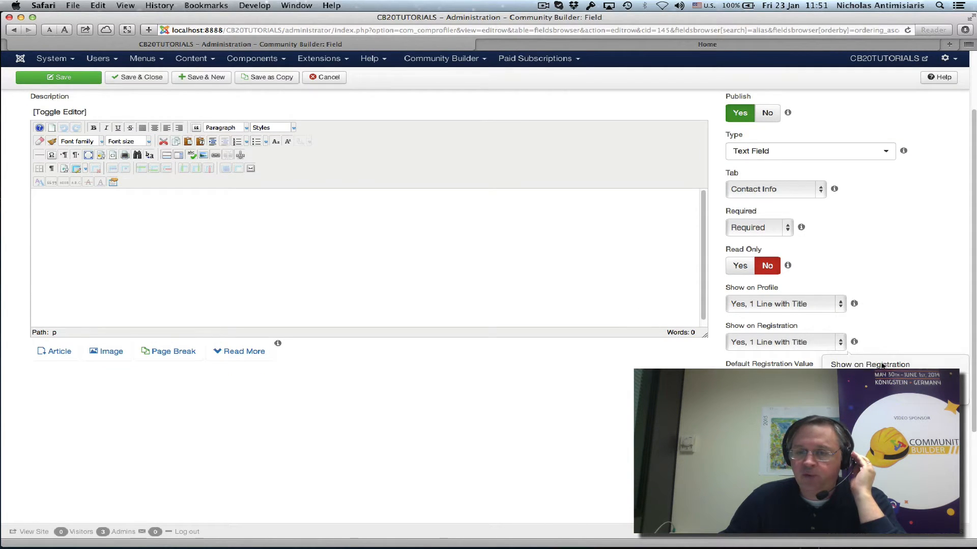
scroll(778, 362, "down", 3)
scroll(751, 286, "up", 5)
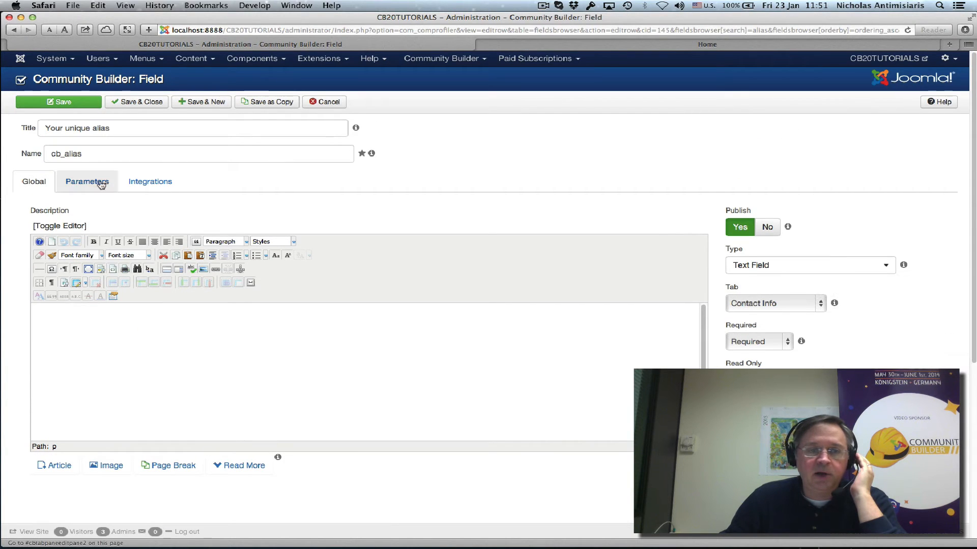
Step: Examine the cb_alias field's query validation settings, highlighting the SQL query and its id and [value] parts
left_click(160, 185)
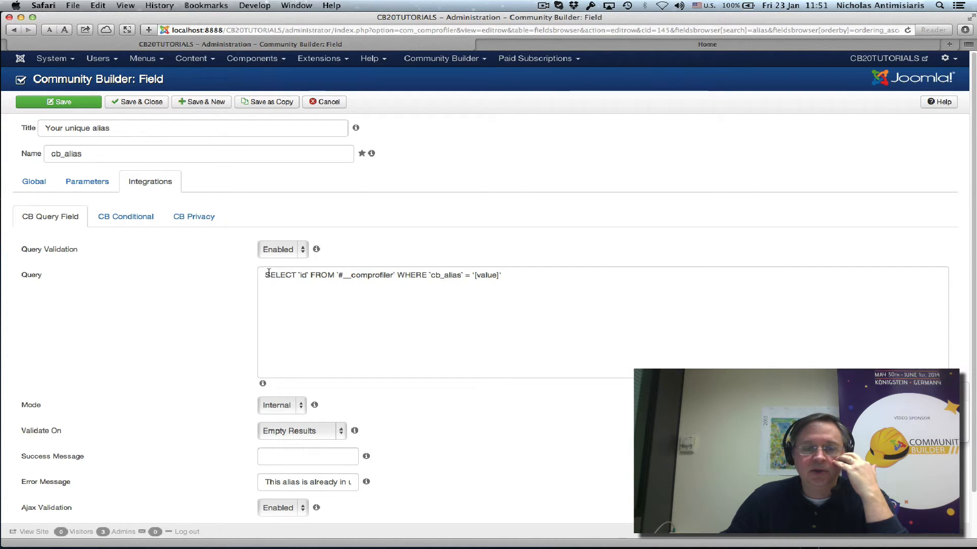
left_click_drag(271, 275, 515, 274)
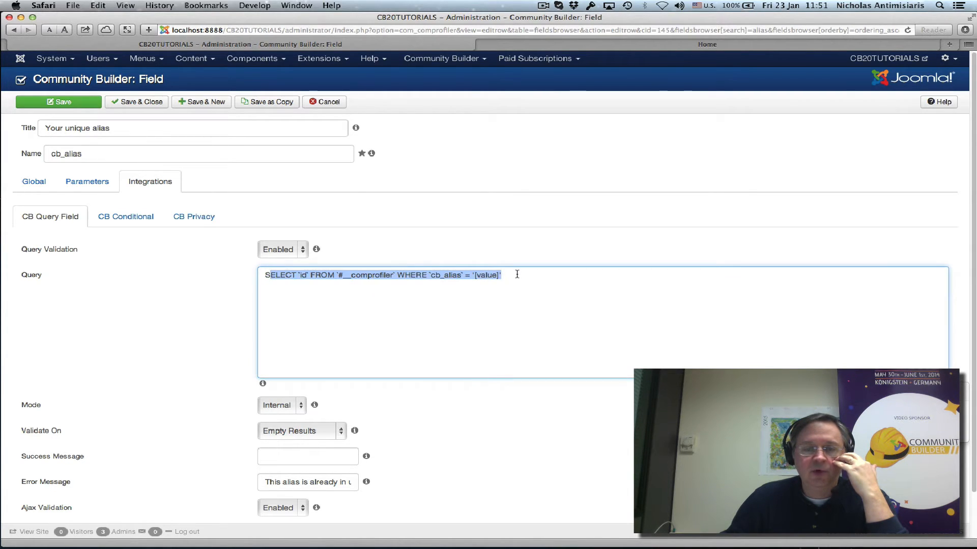
left_click(283, 276)
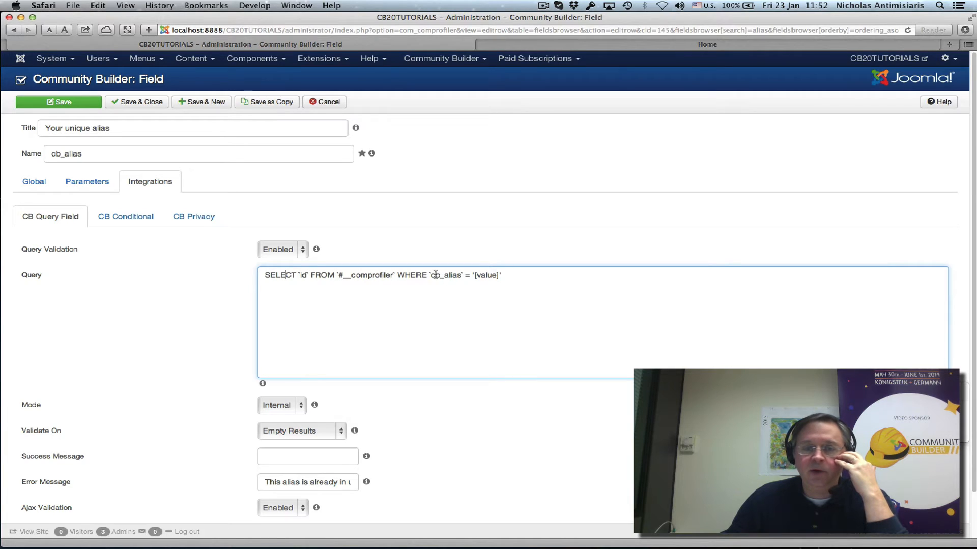
double_click(482, 275)
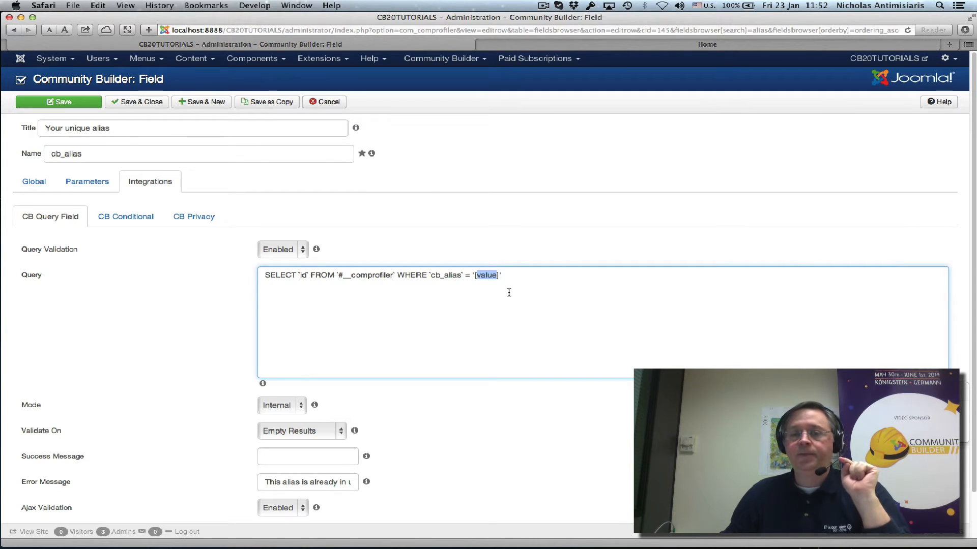
left_click(523, 257)
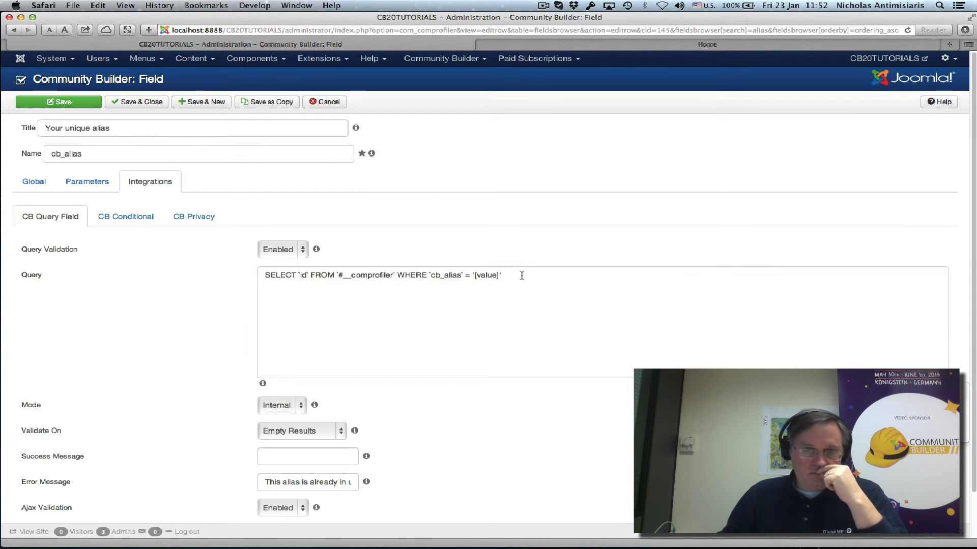
double_click(302, 275)
left_click_drag(303, 275, 308, 275)
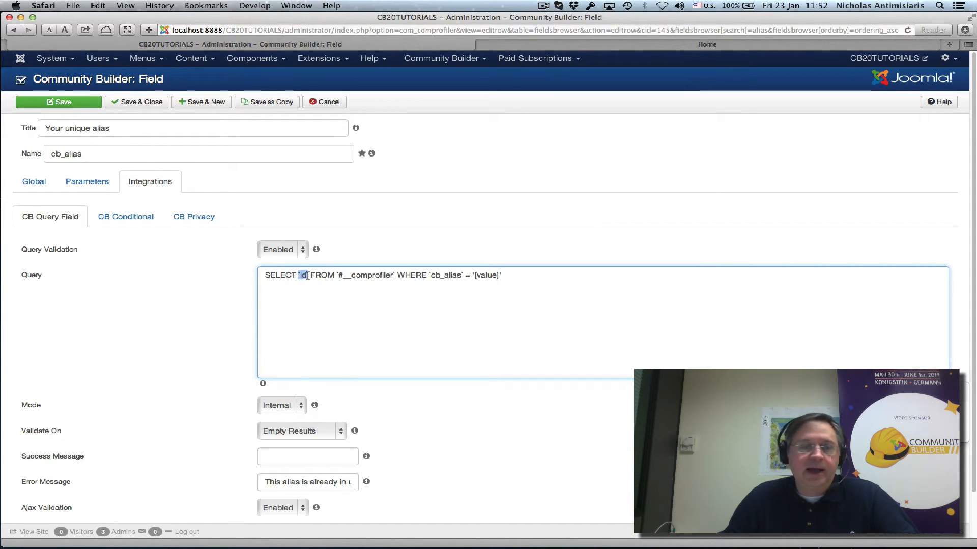
left_click(315, 274)
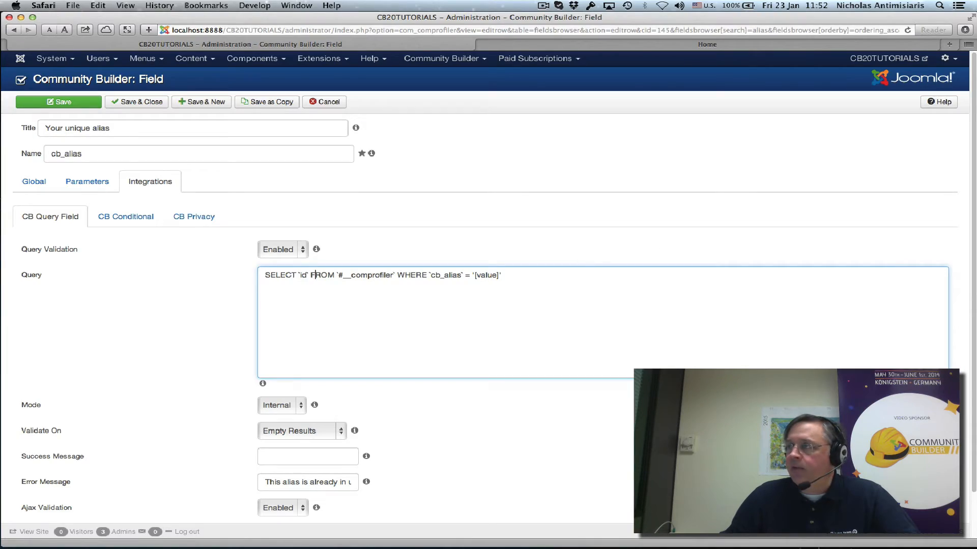
Step: Switch to phpMyAdmin, examine the cb_alias column of the wpdgf_comprofiler table and its Ringo value, and return to the Community Builder field
left_click_drag(976, 104, 561, 102)
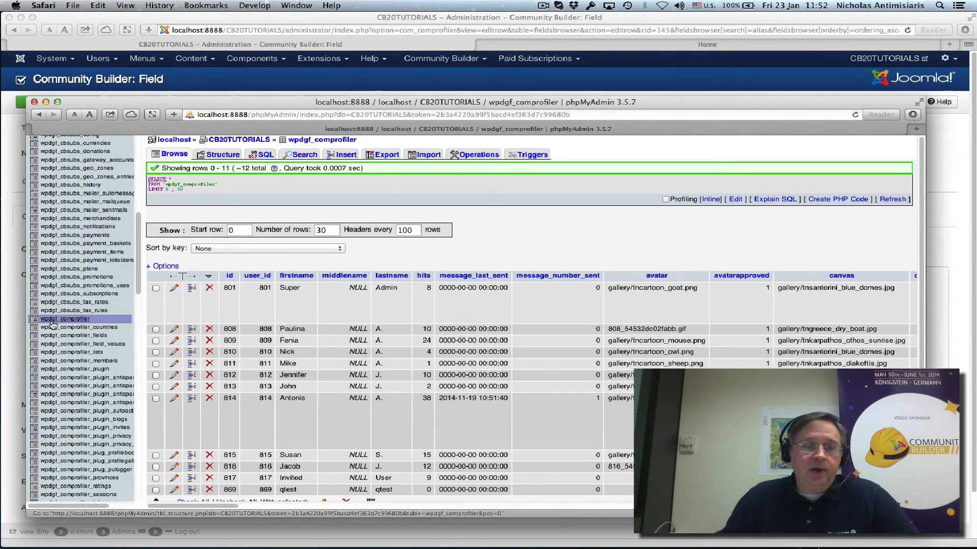
left_click(70, 322)
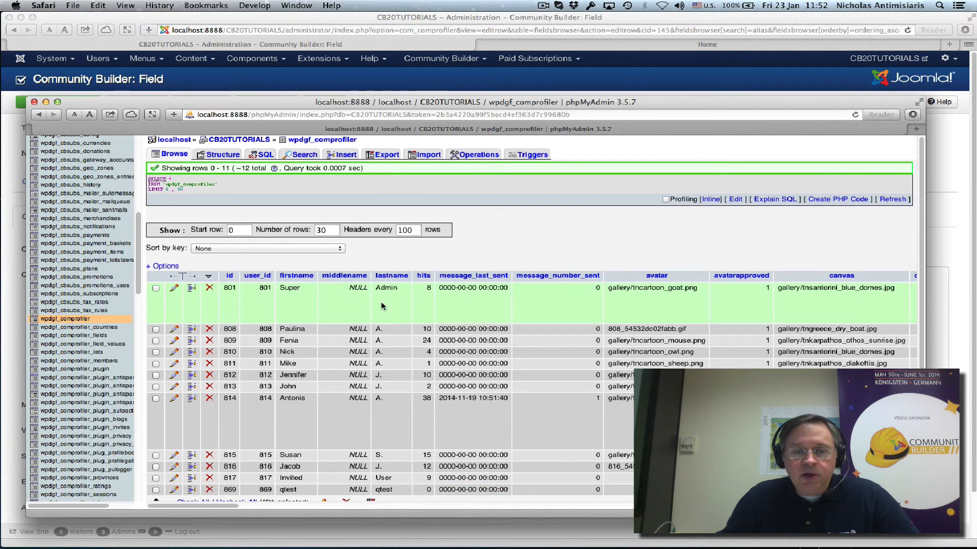
scroll(285, 306, "down", 2)
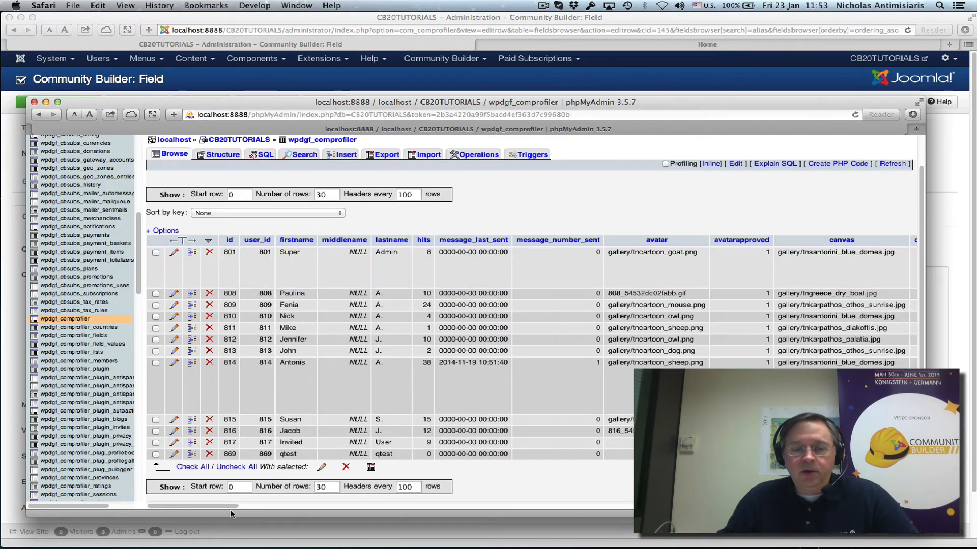
left_click_drag(230, 509, 763, 519)
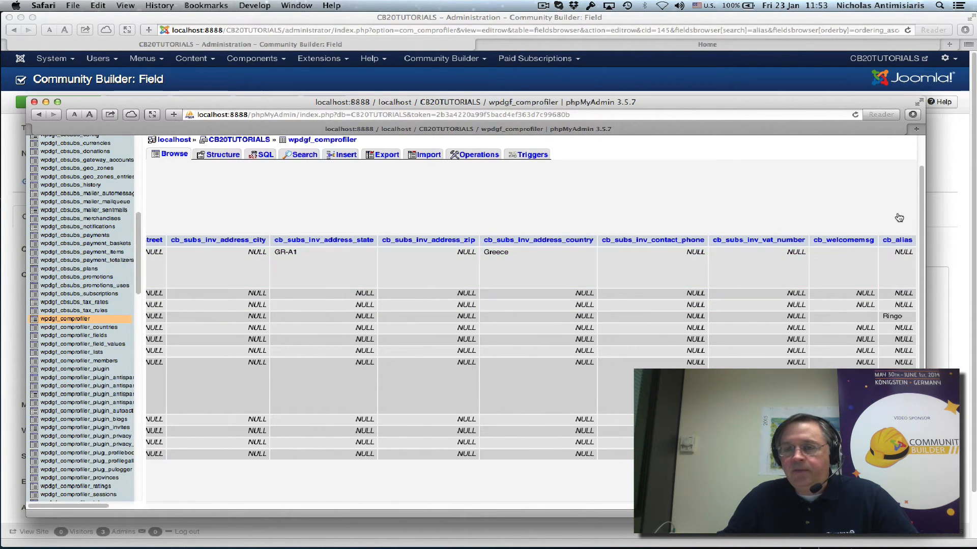
double_click(892, 317)
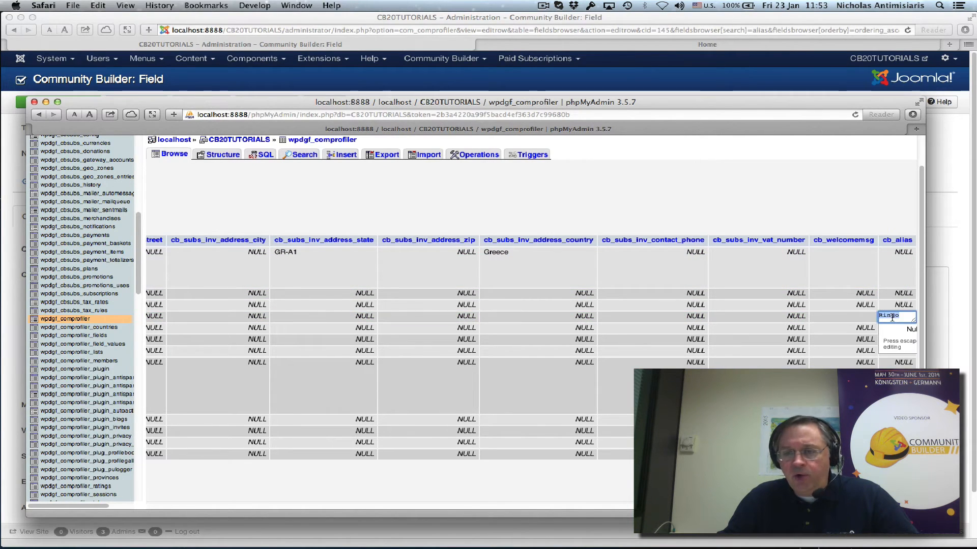
left_click(836, 190)
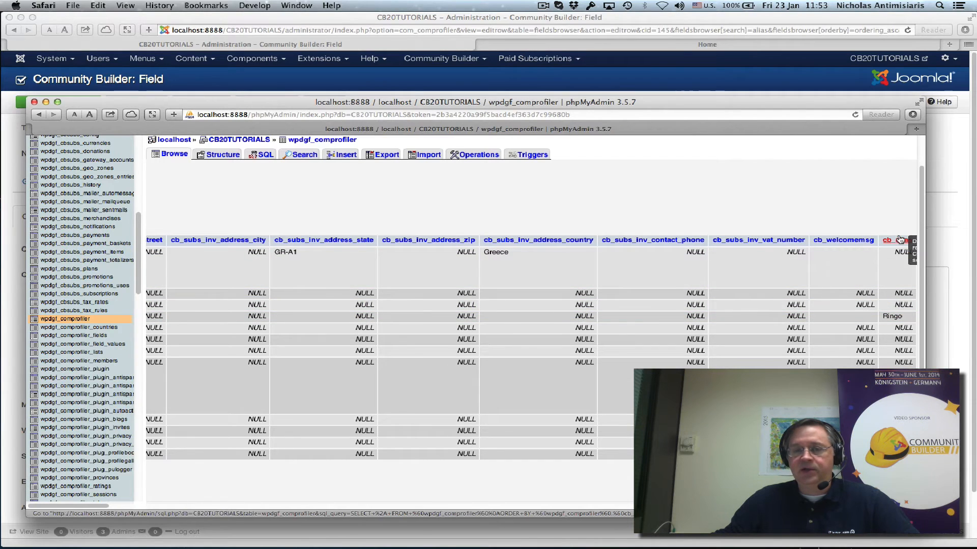
double_click(549, 103)
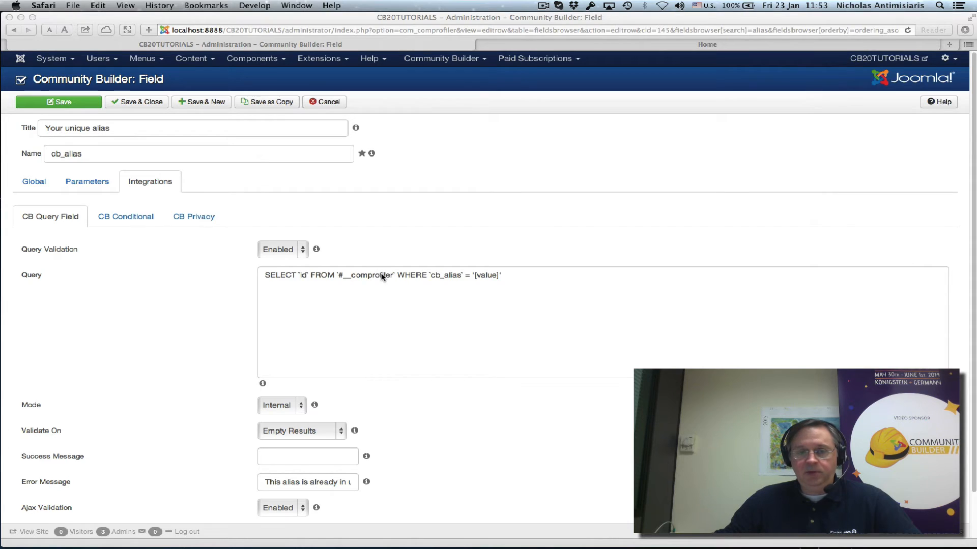
Step: Highlight the #__ table prefix in the cb_alias validation query and clear the selection
left_click(339, 276)
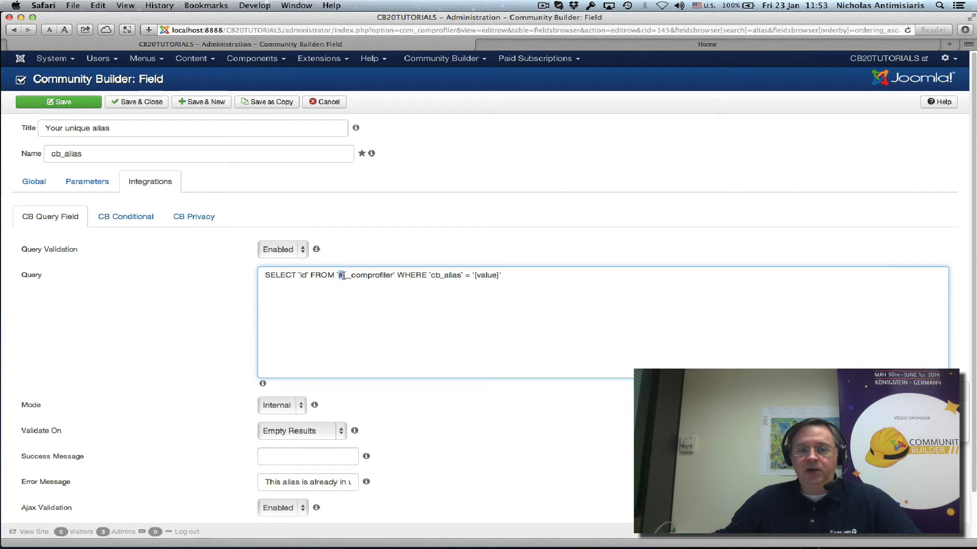
left_click_drag(344, 276, 351, 276)
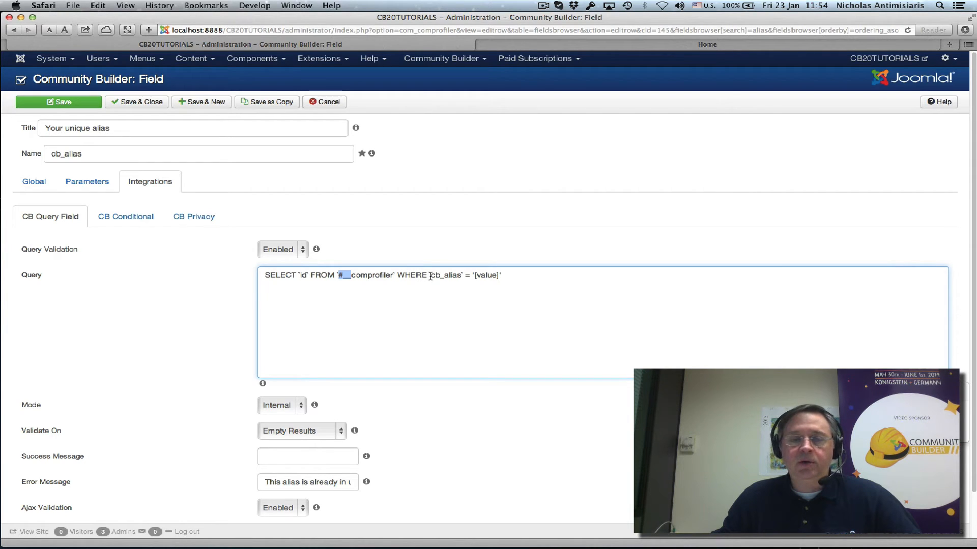
left_click(262, 275)
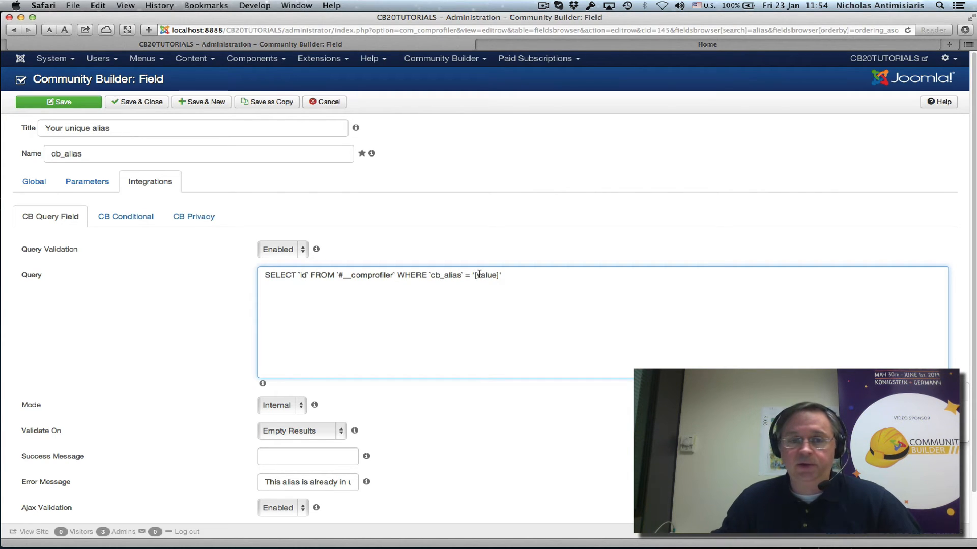
Step: Review the Mode, Validate On and Success Message settings, and highlight the end of the Error Message text
scroll(216, 328, "down", 2)
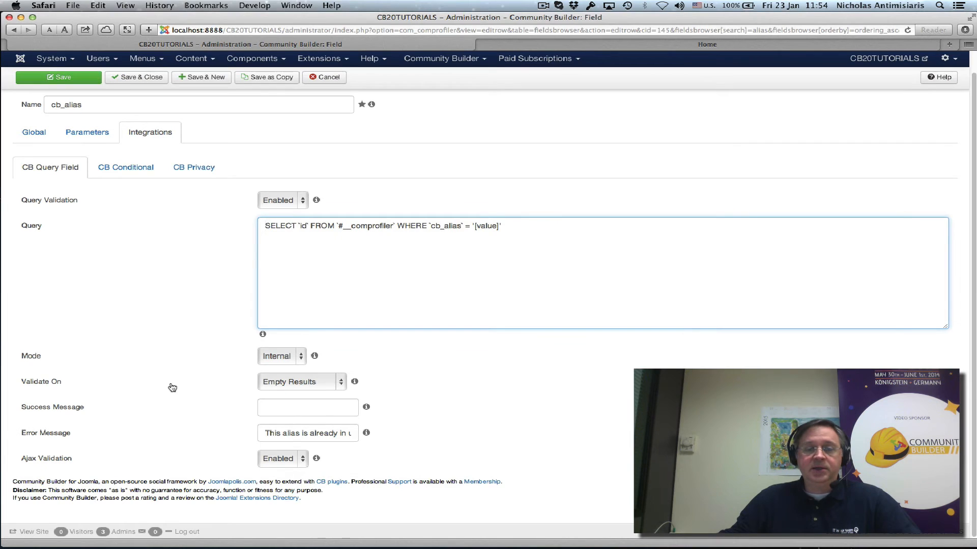
mouse_move(259, 386)
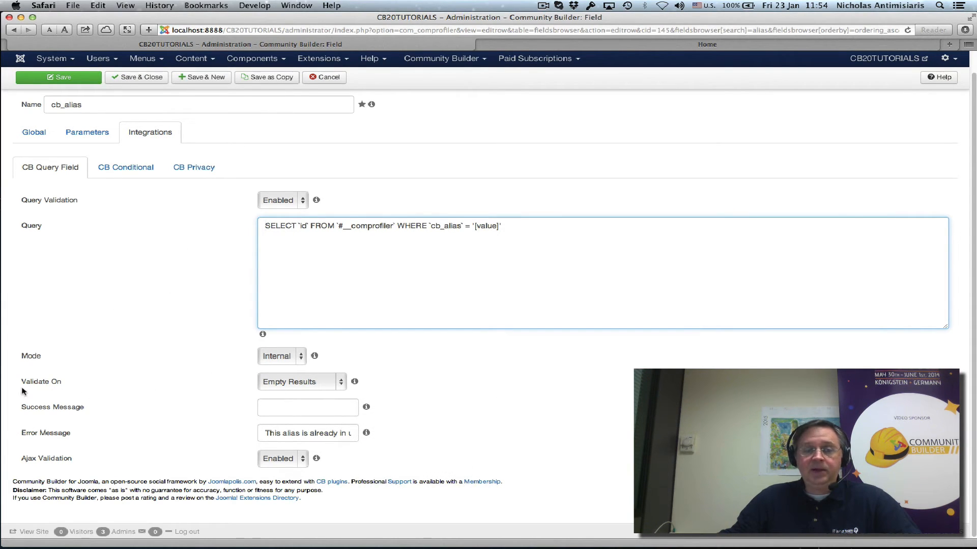
mouse_move(290, 387)
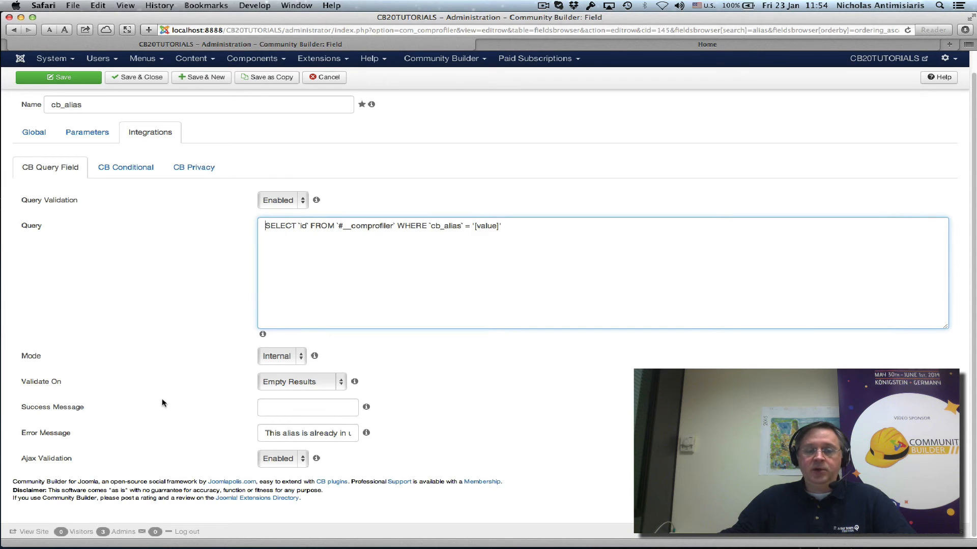
mouse_move(307, 436)
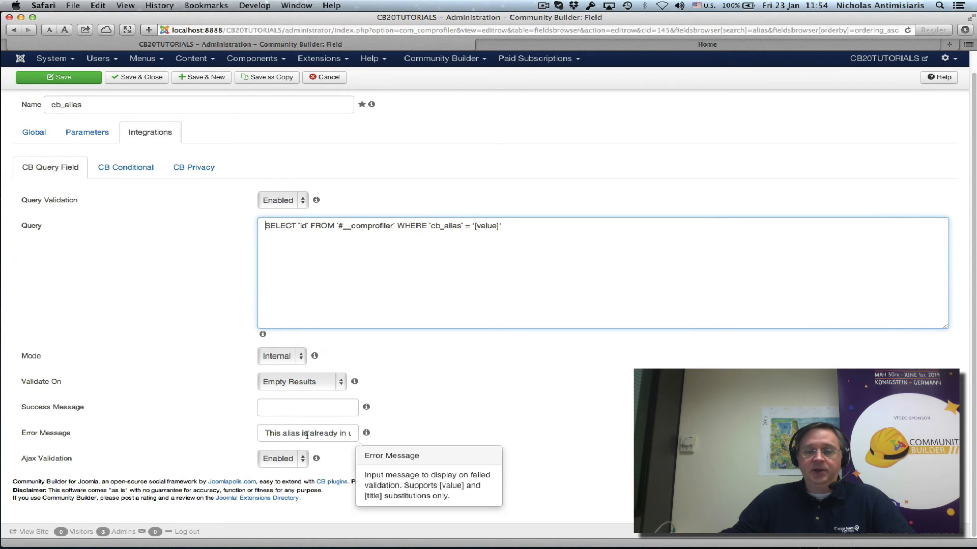
left_click_drag(318, 435, 354, 434)
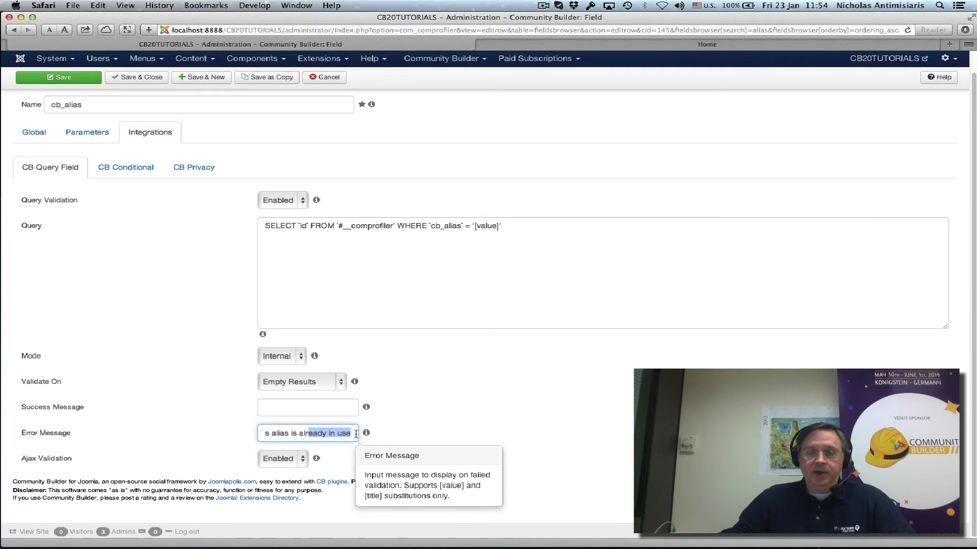
left_click(404, 427)
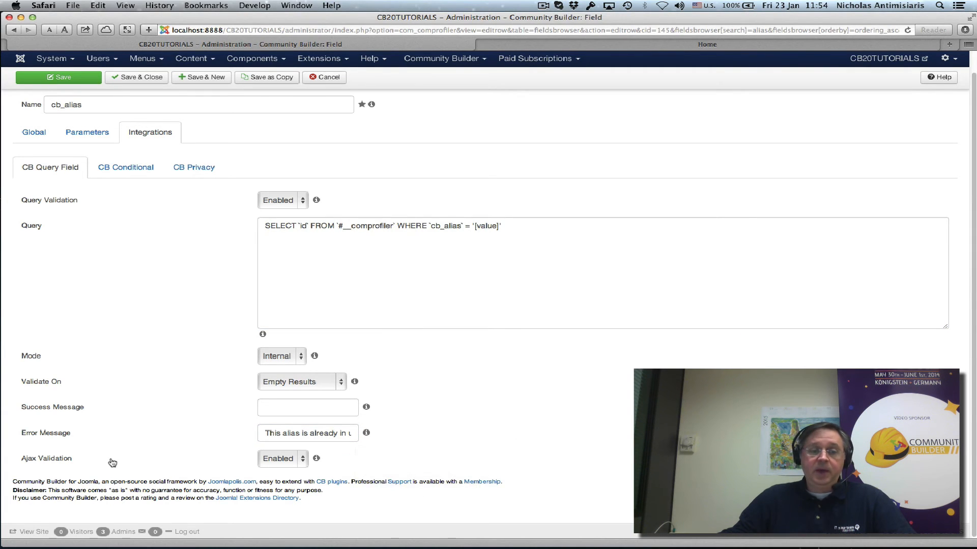
Step: Check the Ajax Validation options, keep the setting Enabled, and save the cb_alias field
mouse_move(283, 464)
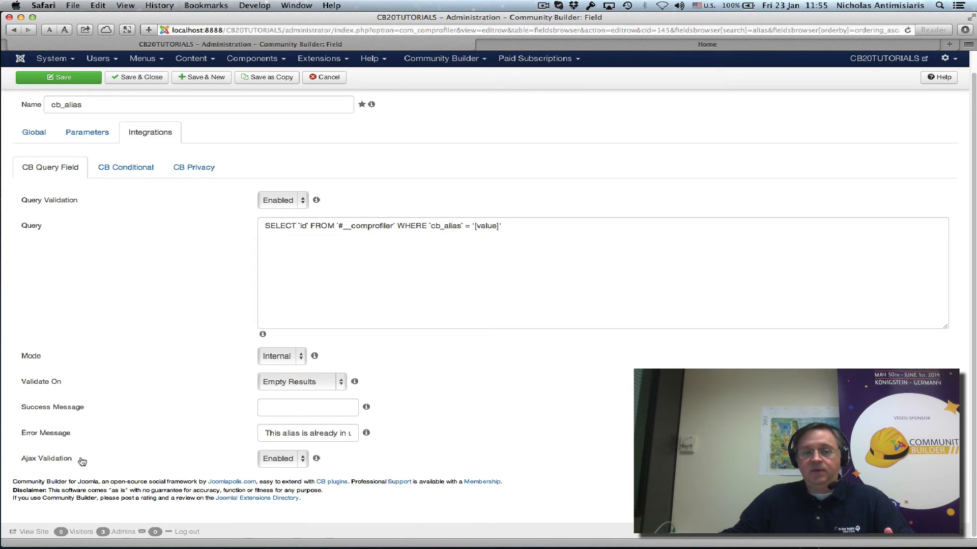
left_click(287, 461)
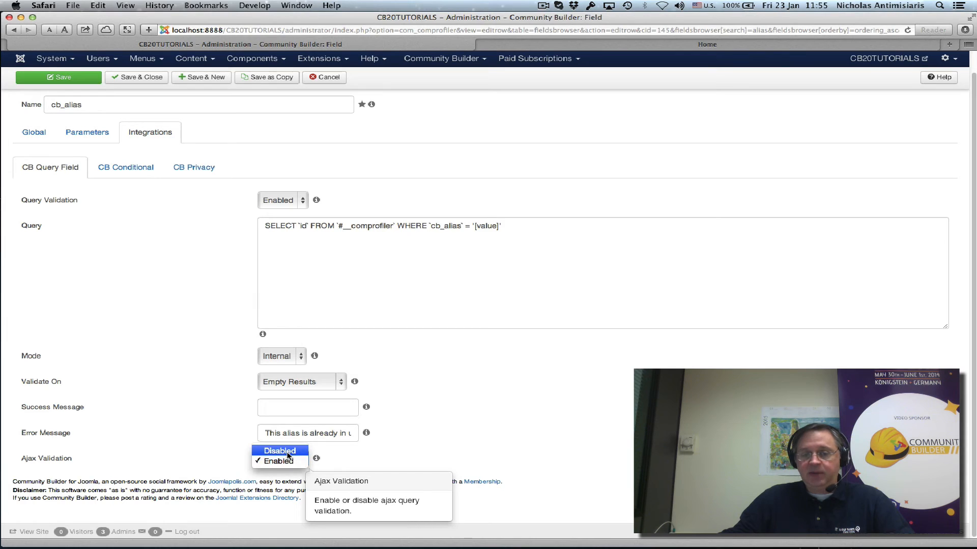
left_click(288, 461)
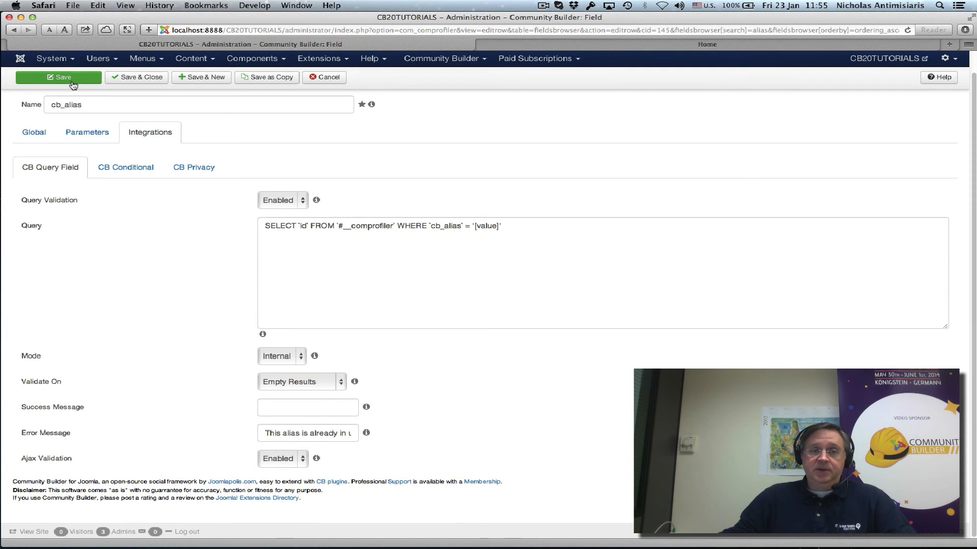
left_click(56, 80)
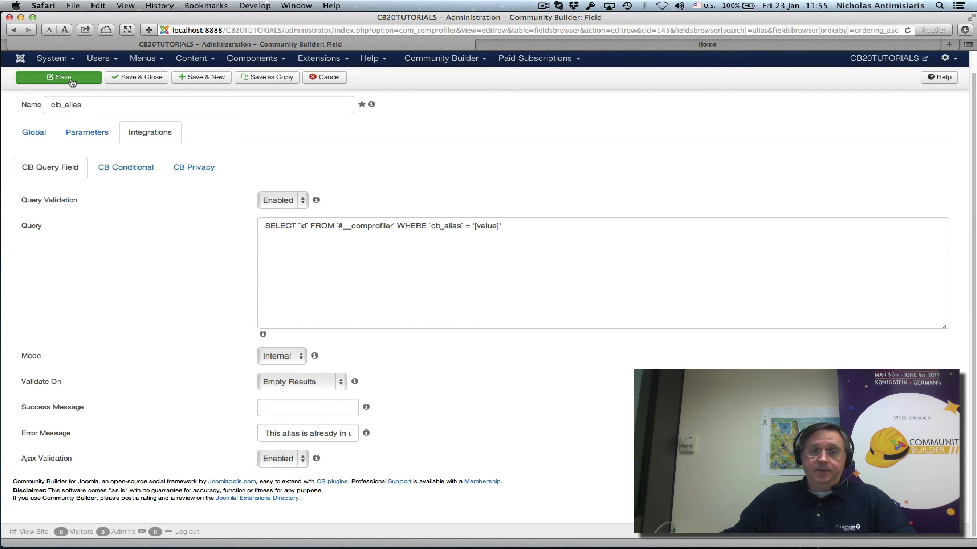
Step: Switch to the site's front end and open the sign-up form at the unique alias field
left_click(677, 45)
scroll(655, 163, "down", 10)
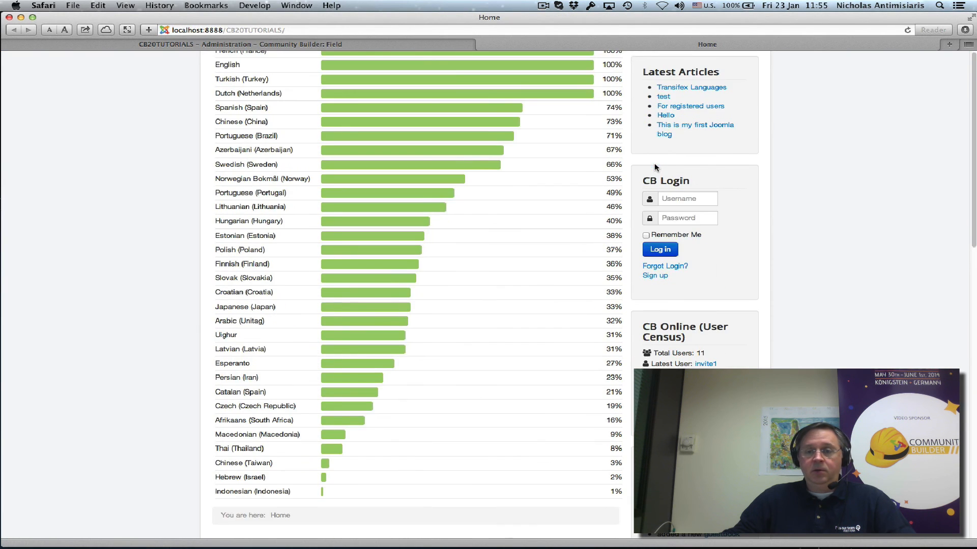
scroll(654, 169, "down", 3)
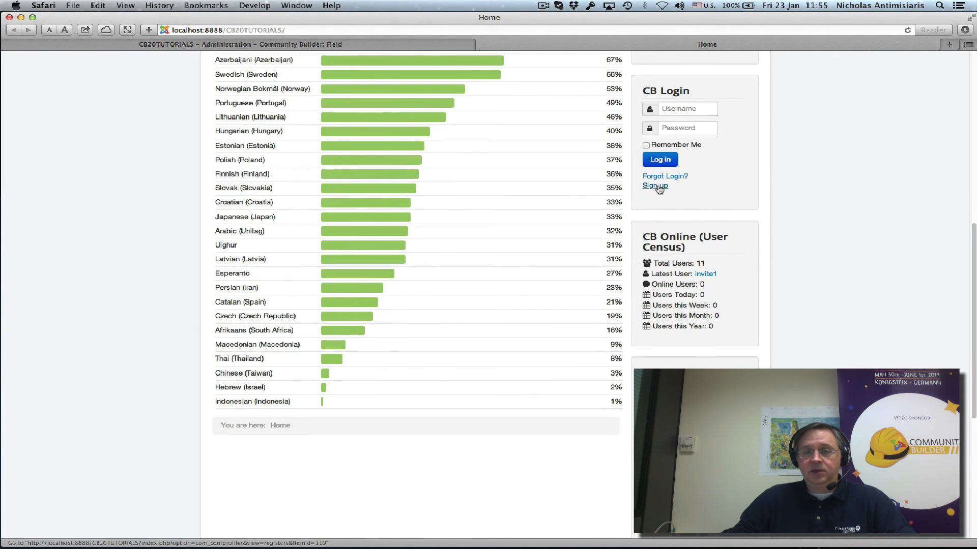
left_click(658, 187)
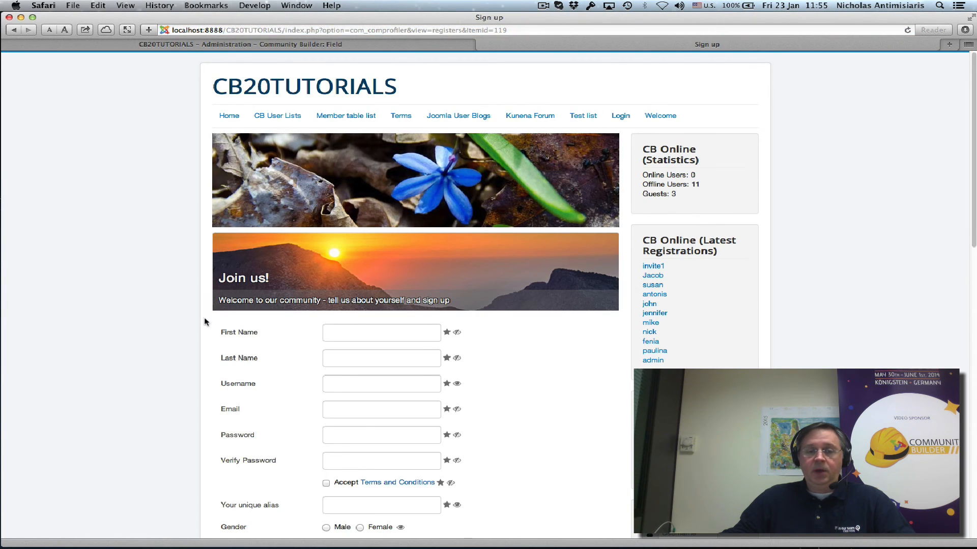
scroll(152, 333, "down", 3)
scroll(151, 336, "down", 3)
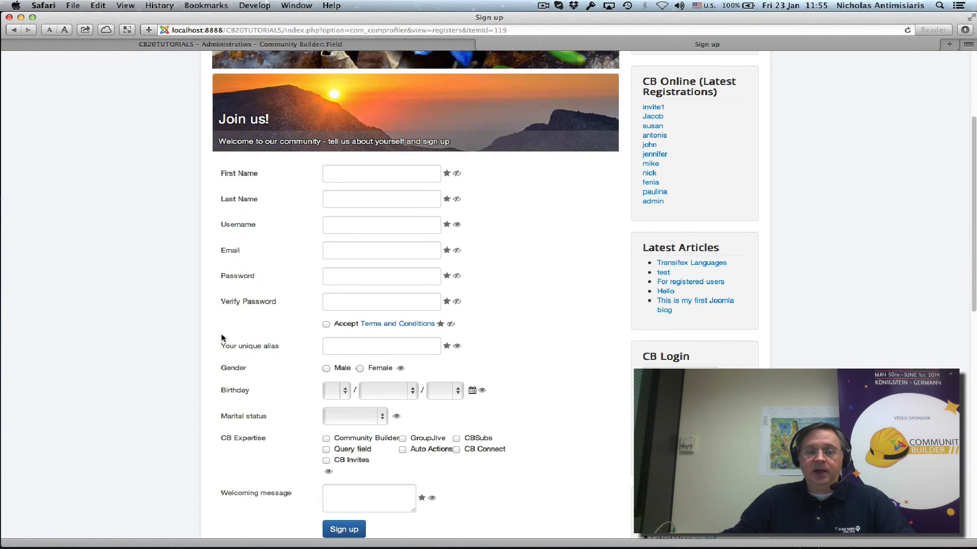
Step: Test the required check by leaving the unique alias field empty and moving on
left_click(336, 347)
mouse_move(457, 347)
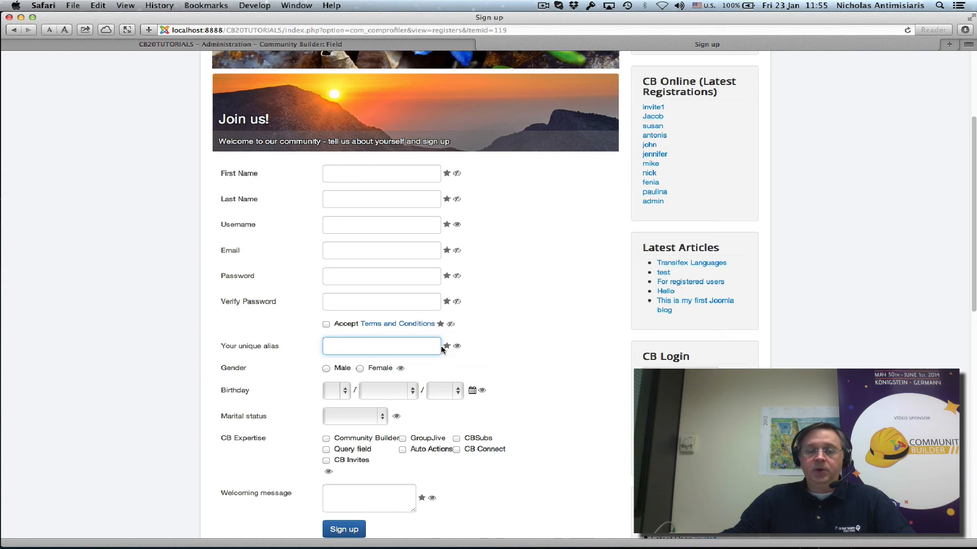
key("Tab")
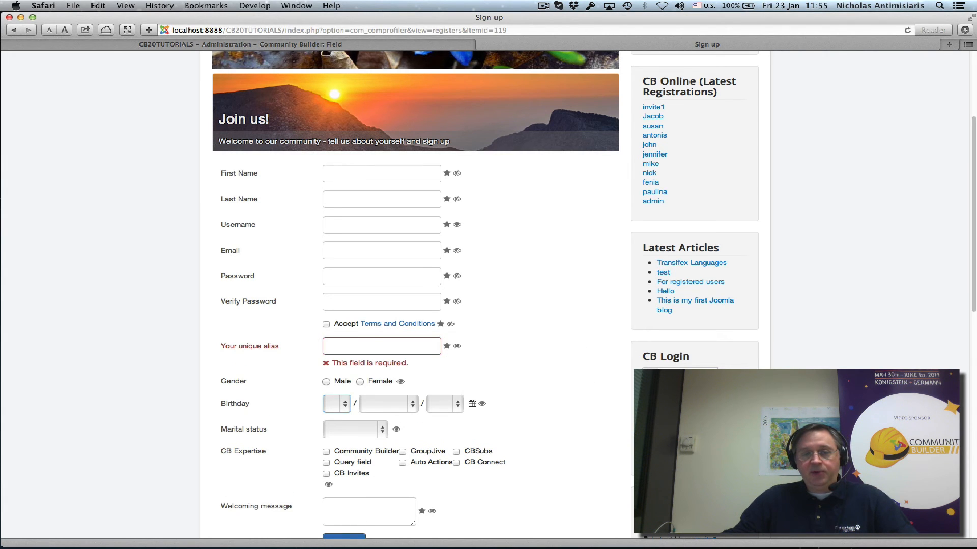
Step: Enter superman as the unique alias and leave the field to run its validation
left_click(355, 349)
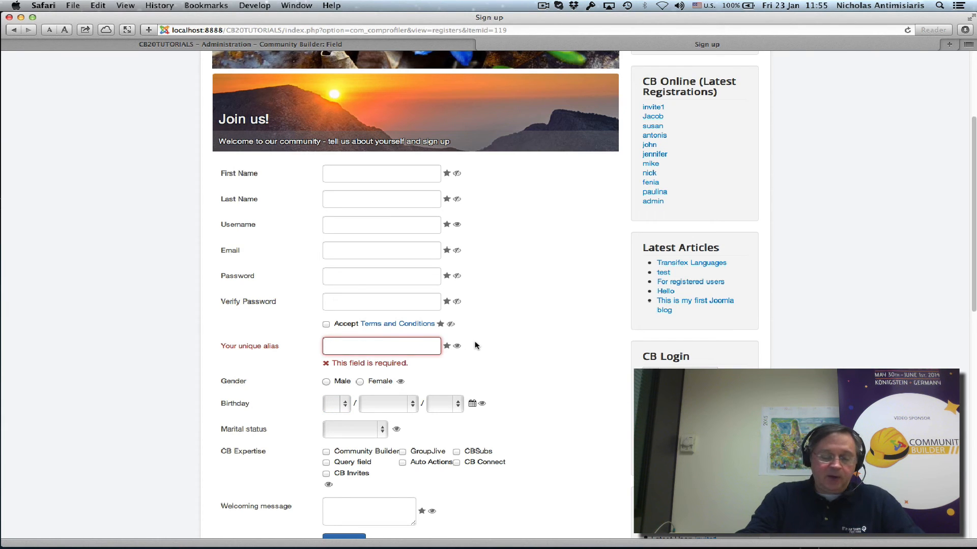
type("superman")
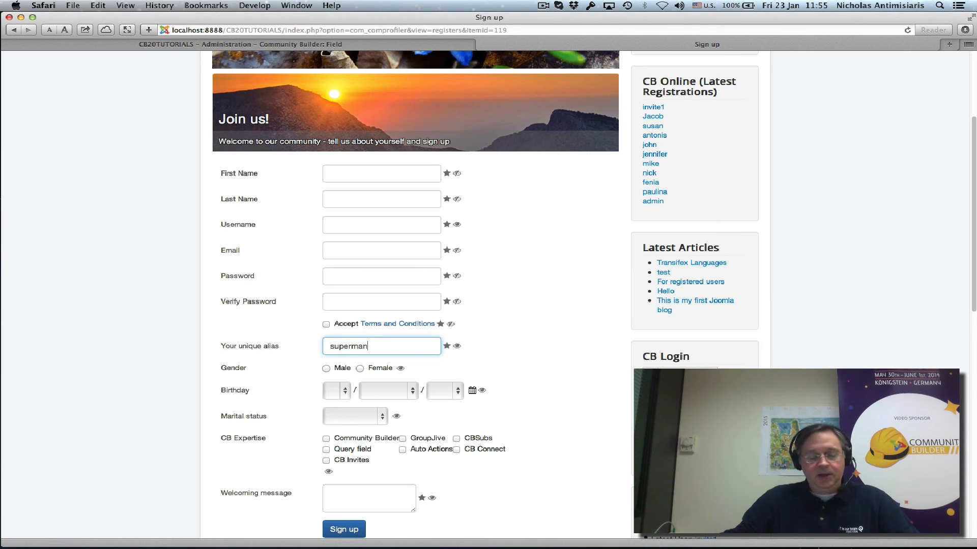
key("Tab")
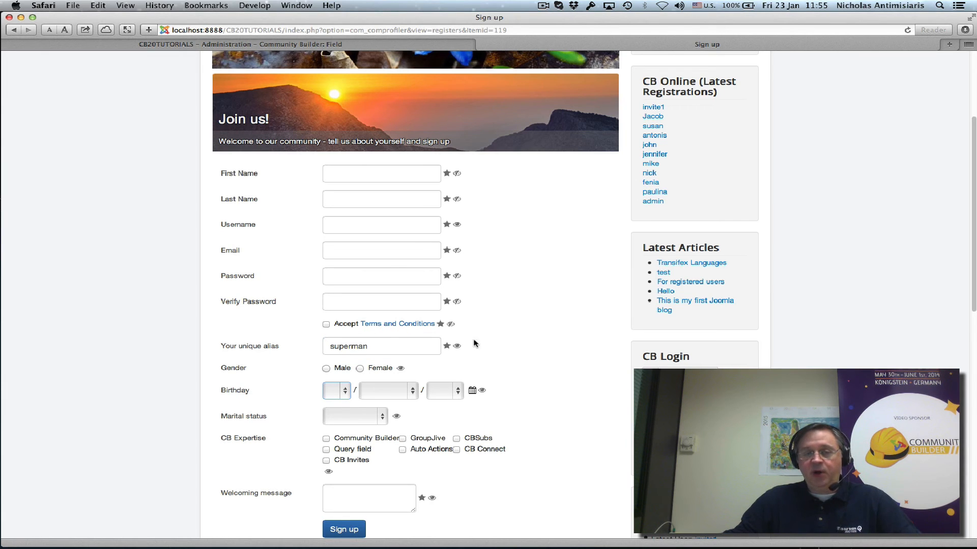
Step: Replace the unique alias with Ringo and leave the field to test the duplicate check
double_click(354, 348)
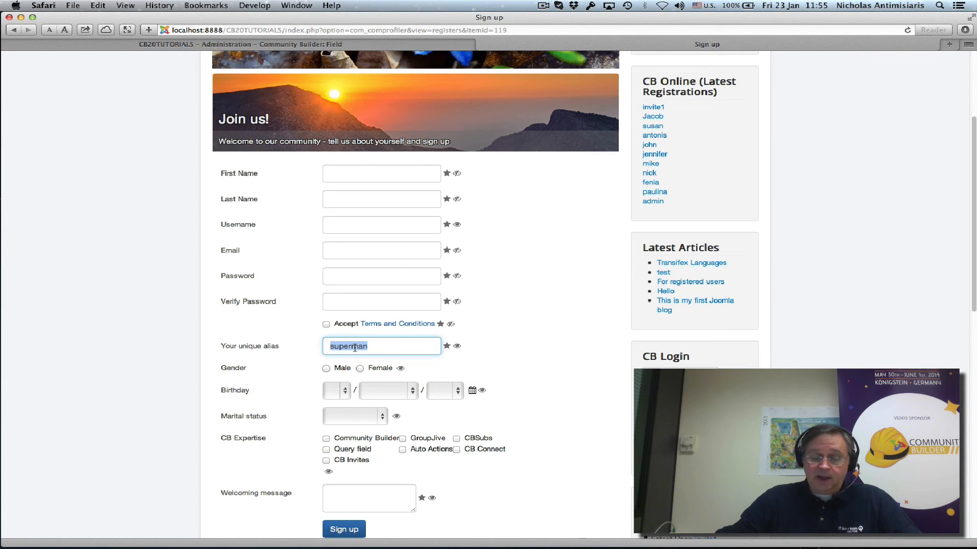
type("Ringo")
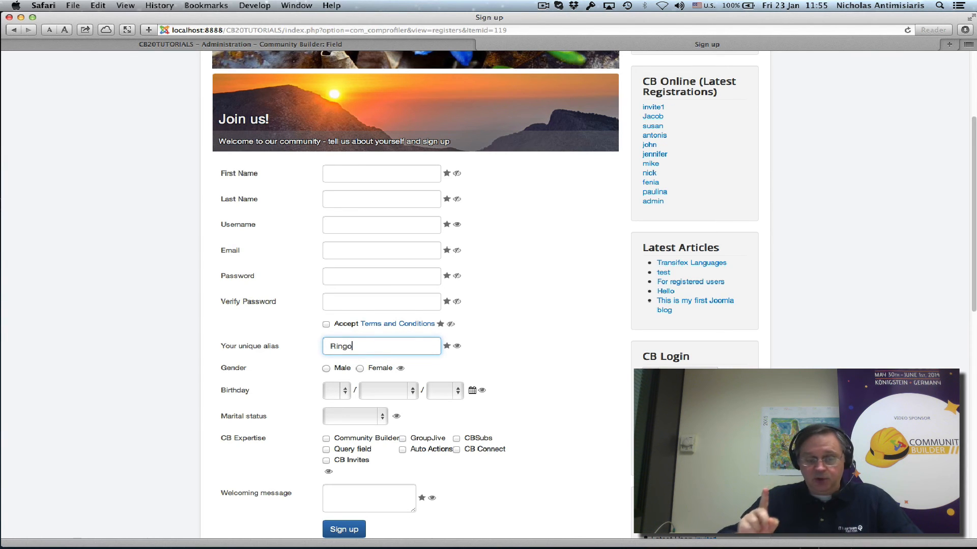
key("Tab")
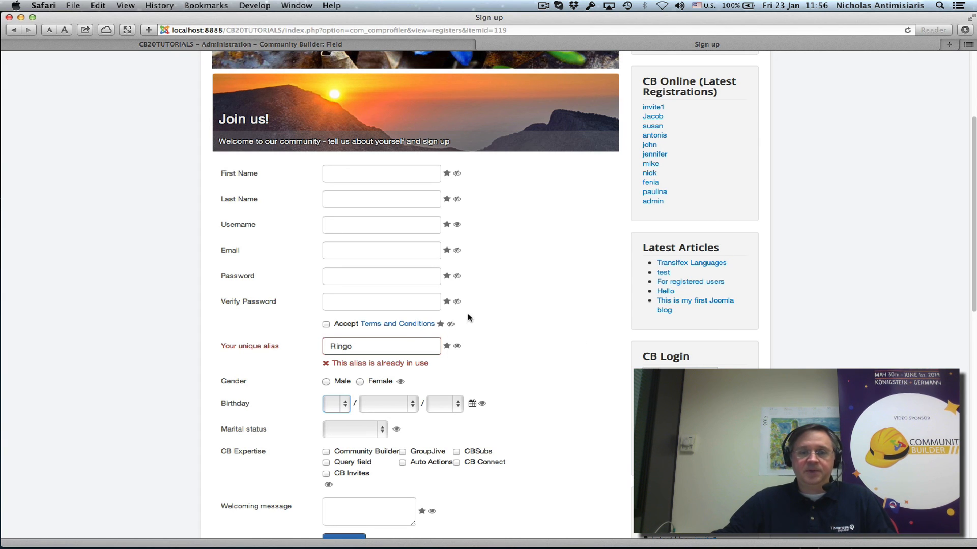
Step: Return to the cb_alias field in the administration and review its saved query validation settings
left_click(406, 45)
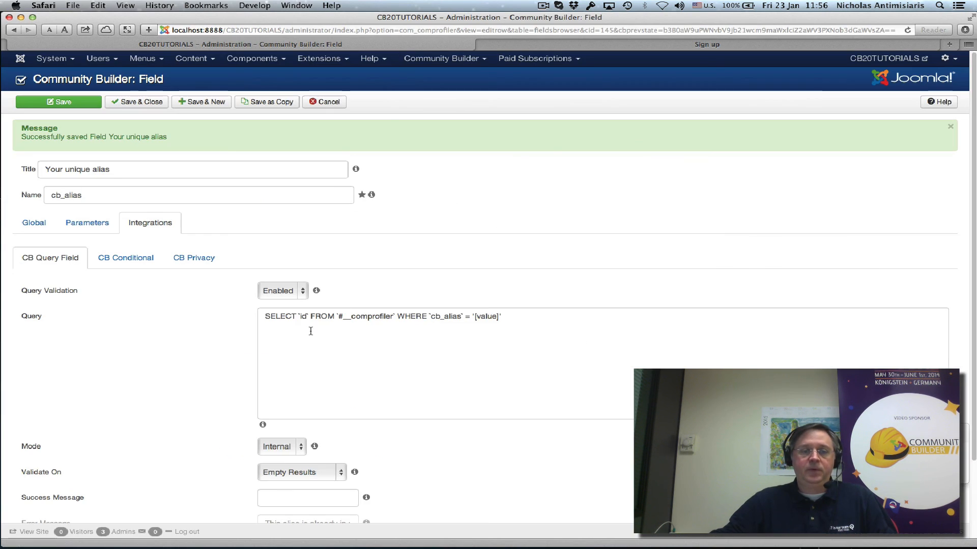
scroll(265, 359, "down", 3)
scroll(192, 363, "up", 3)
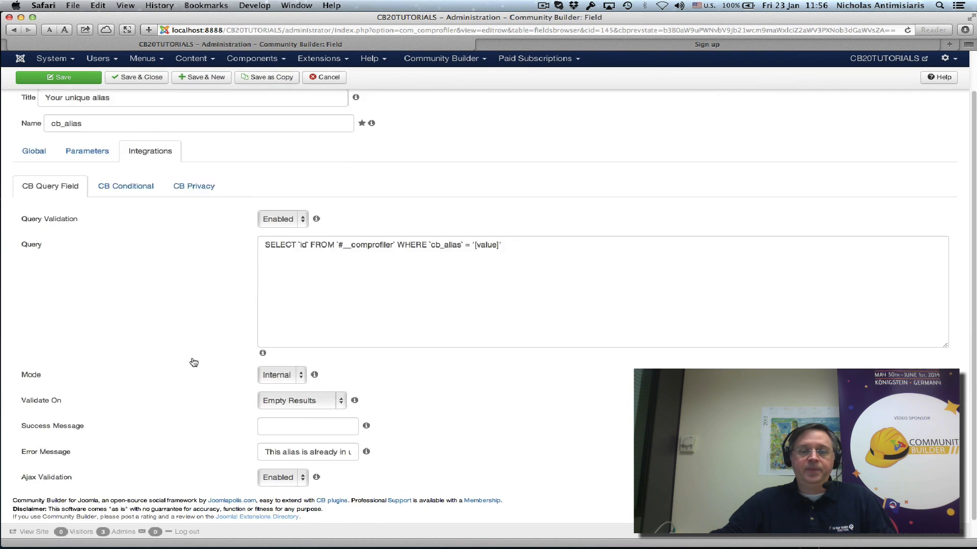
scroll(193, 362, "down", 3)
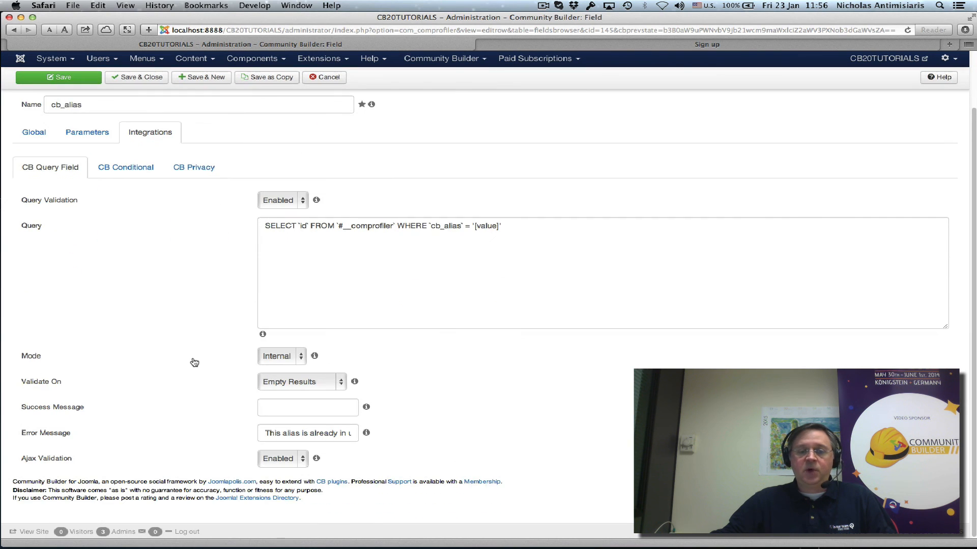